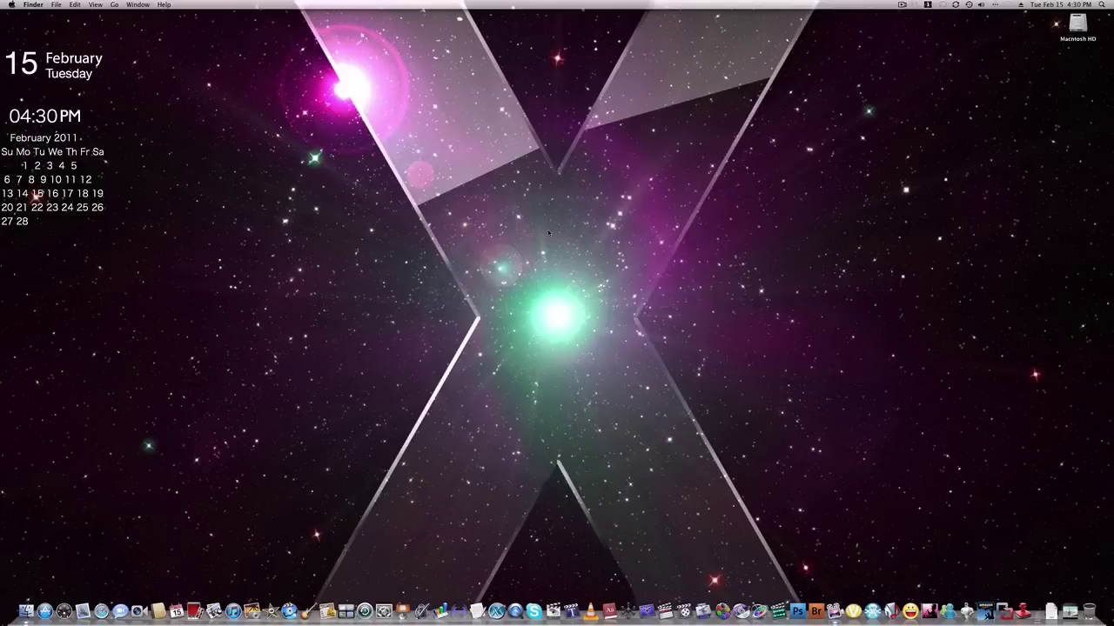
- Launch VLC and open the song "01 Up and Go.m4a", finding it by searching for "up and go"
left_click(590, 611)
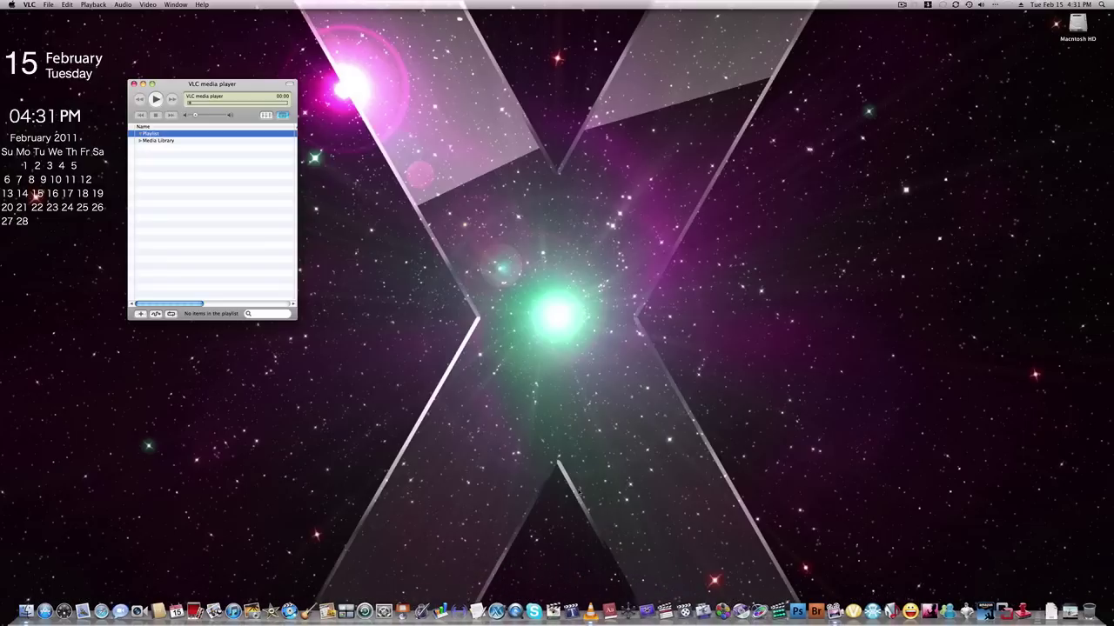
left_click(49, 6)
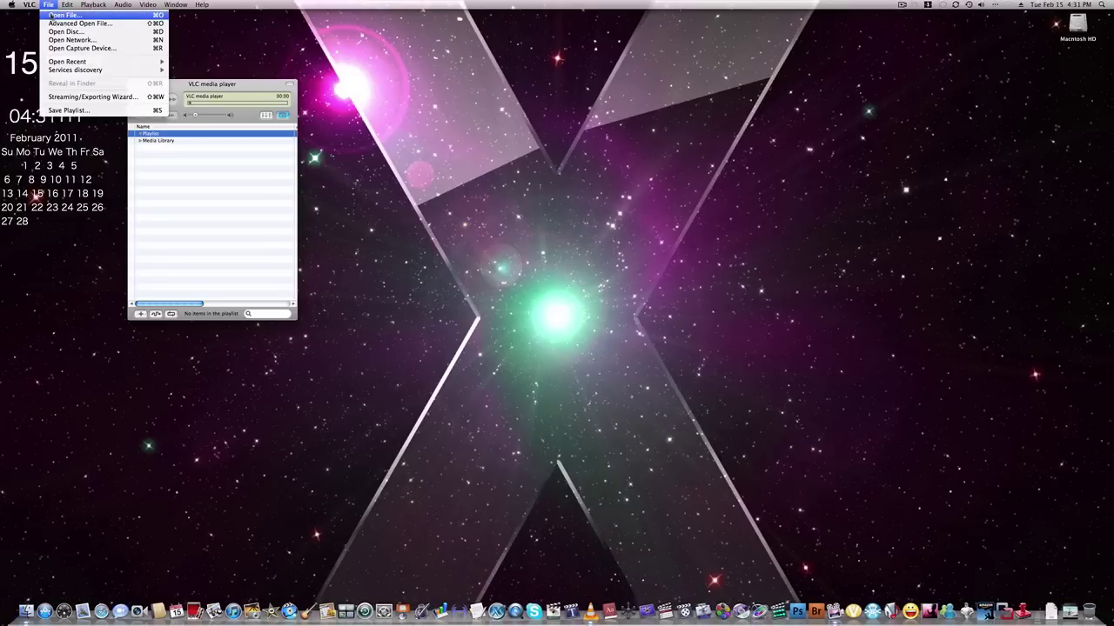
left_click(62, 15)
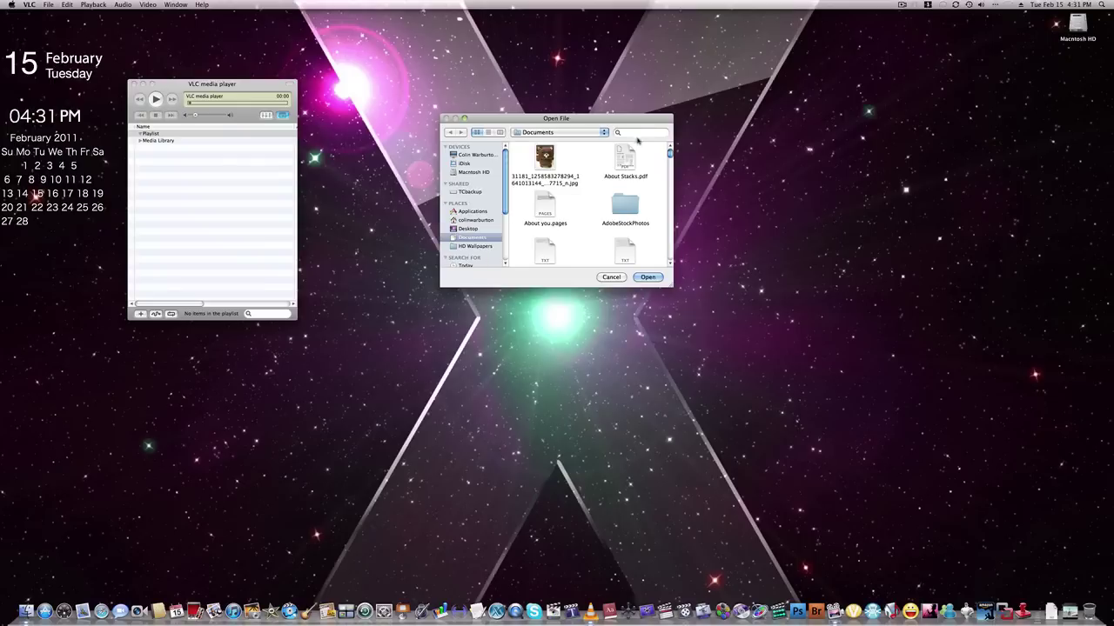
left_click(637, 133)
type("up and go")
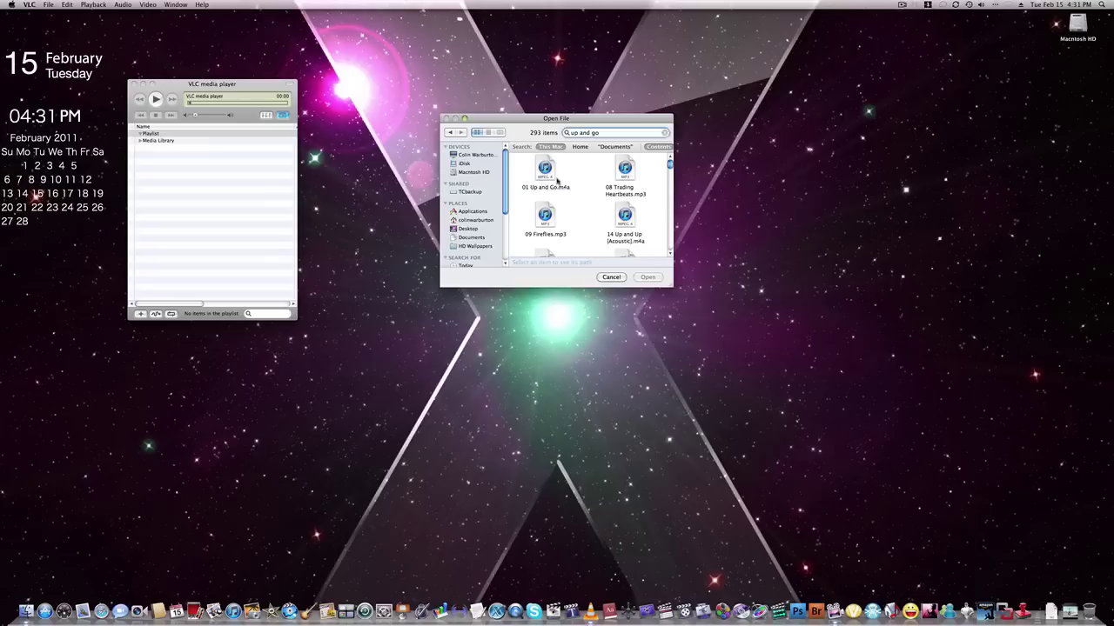
double_click(555, 179)
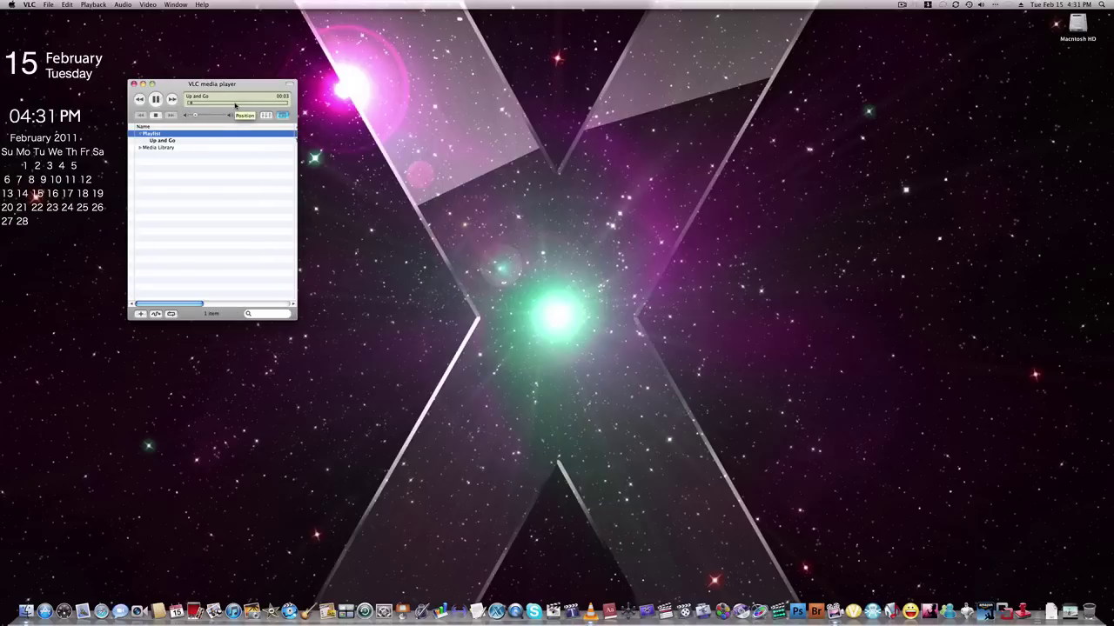
- Skip the song to about 02:00, adjust the player volume slightly, and leave playback paused
left_click(157, 101)
left_click(236, 104)
left_click(155, 100)
left_click(156, 101)
key("space")
mouse_move(203, 118)
left_mouse_down()
mouse_move(220, 121)
mouse_move(196, 120)
left_mouse_up()
left_click(157, 101)
left_click(155, 100)
- Examine the available equalizer presets without choosing one, and close the equalizer
left_click(267, 115)
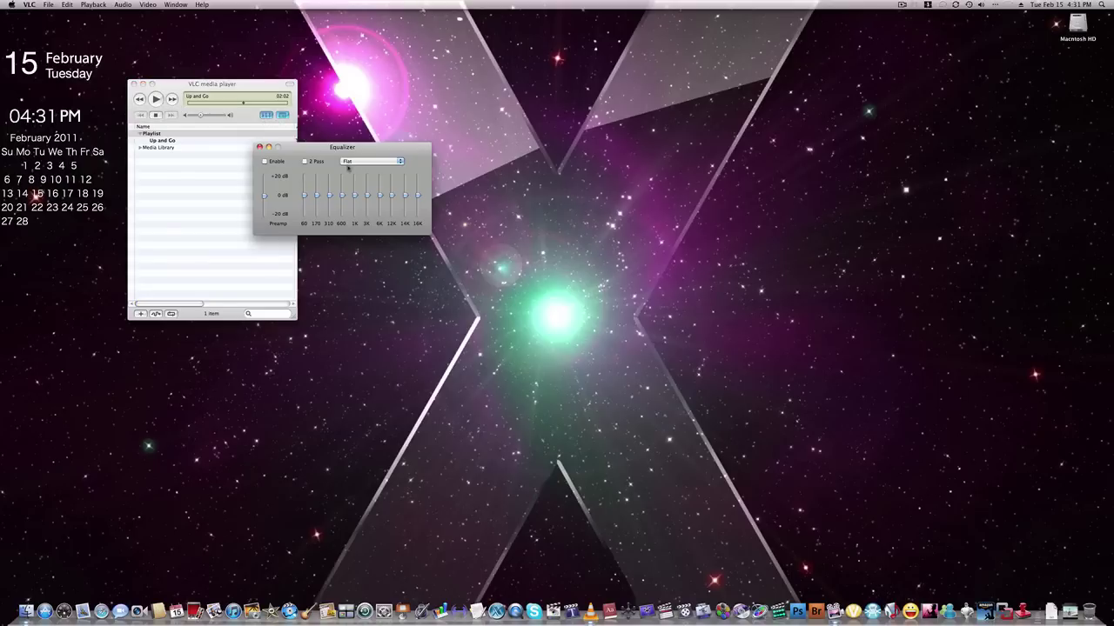
left_click(350, 165)
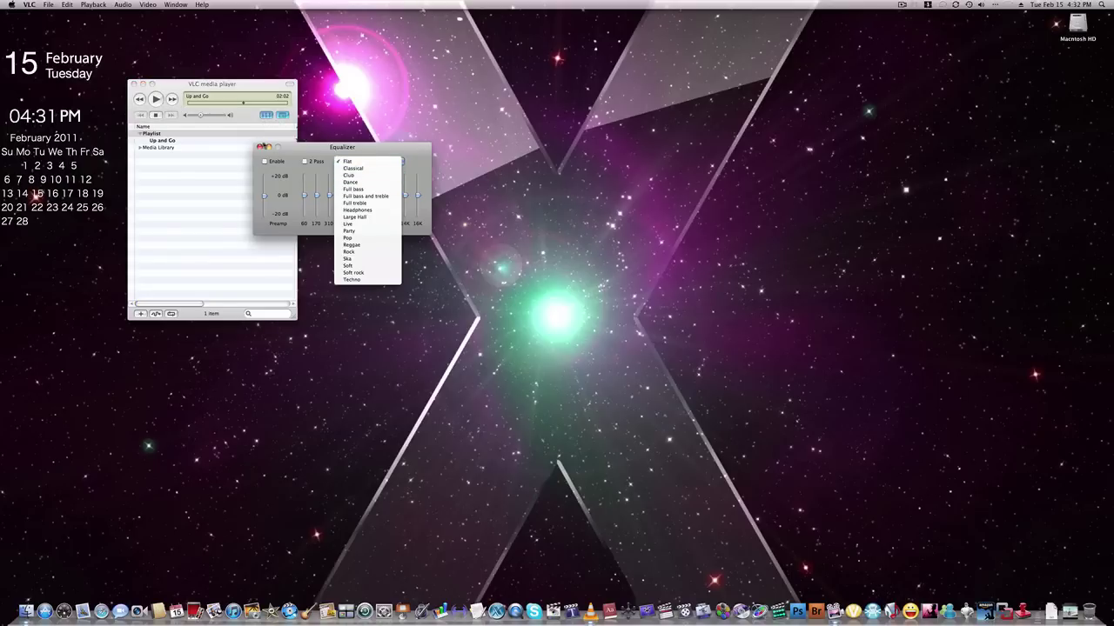
left_click(259, 146)
left_click(260, 147)
- Set the audio visualization to Scope and resume playing the song
left_click(122, 5)
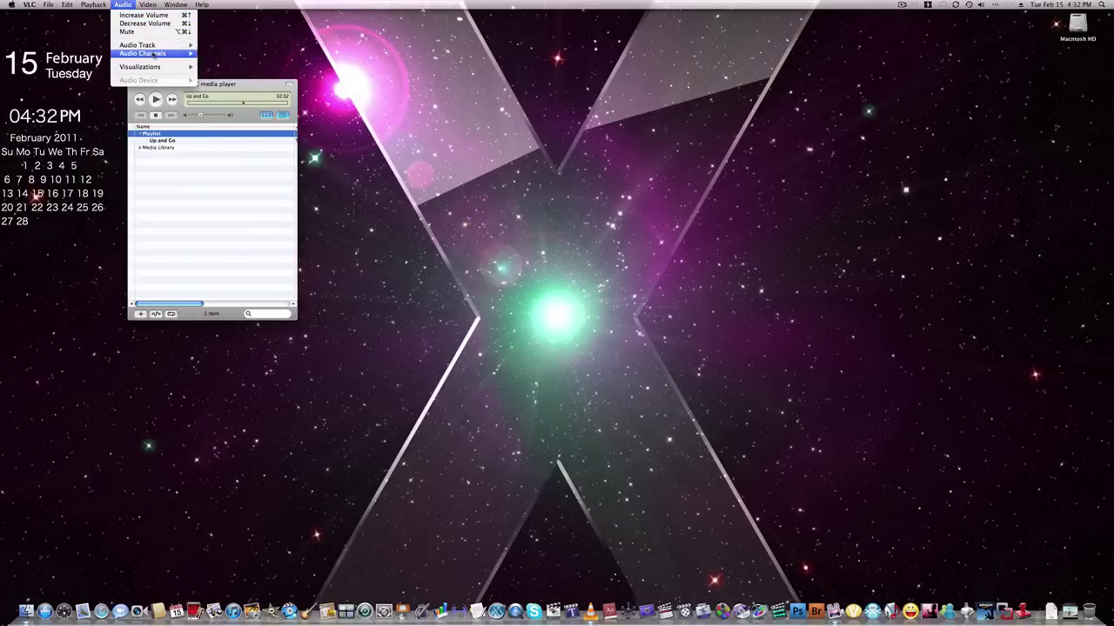
mouse_move(165, 67)
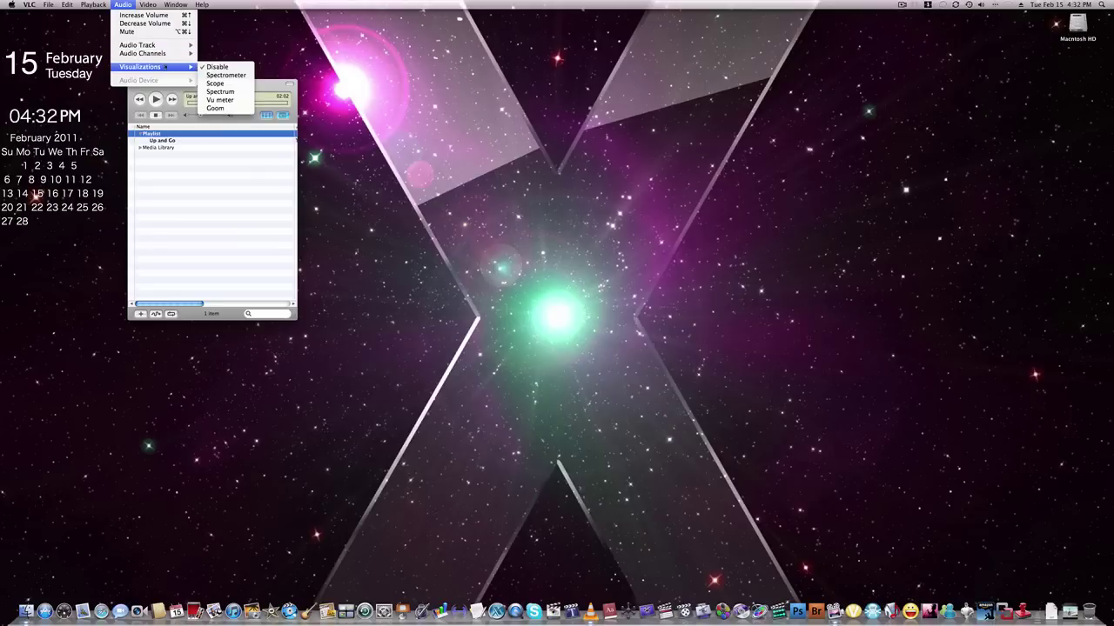
left_click(231, 83)
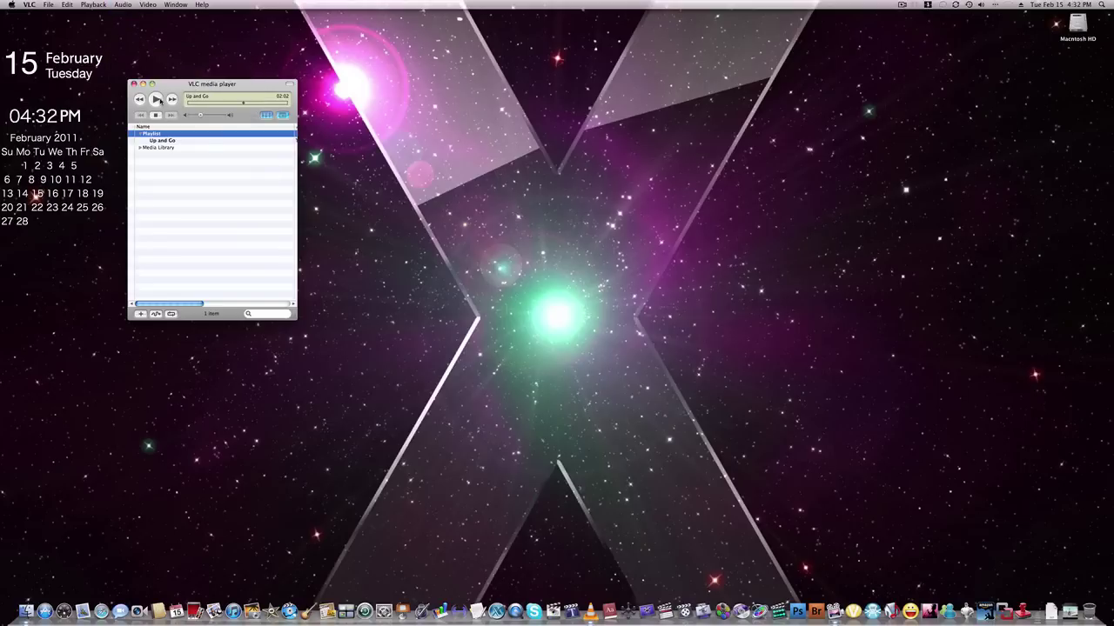
left_click(157, 99)
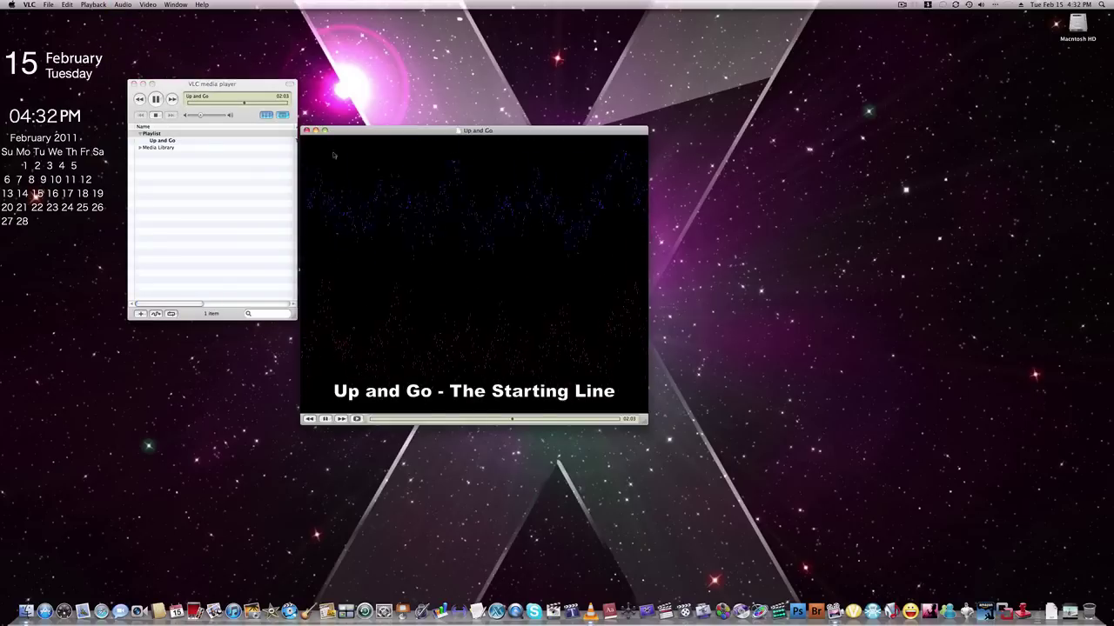
- Change the audio visualization to Vu meter
left_click(123, 5)
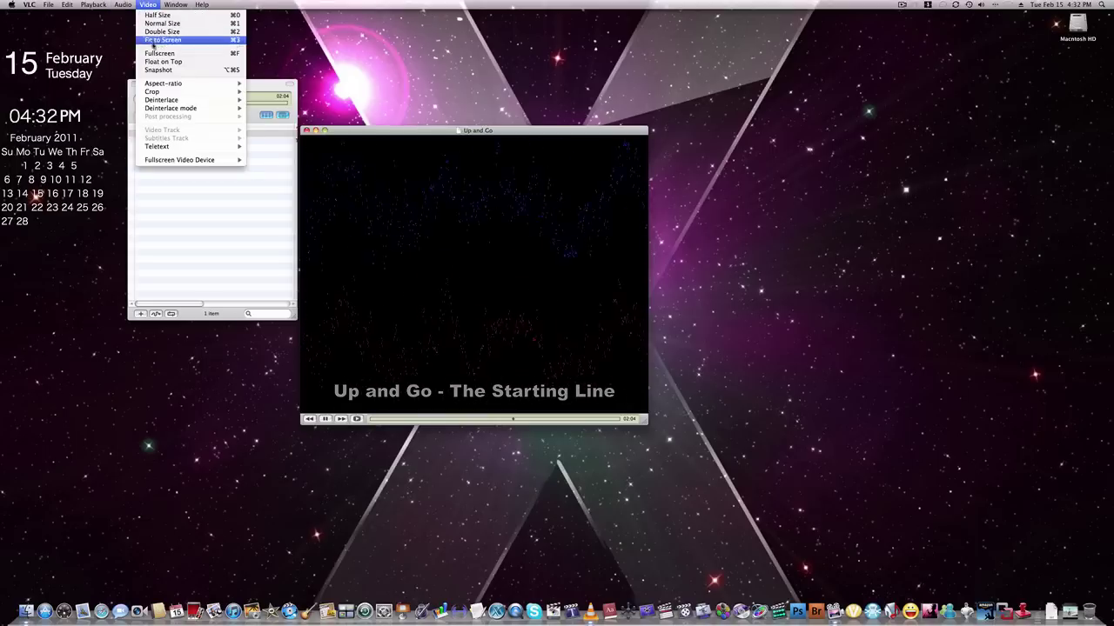
mouse_move(123, 4)
mouse_move(152, 66)
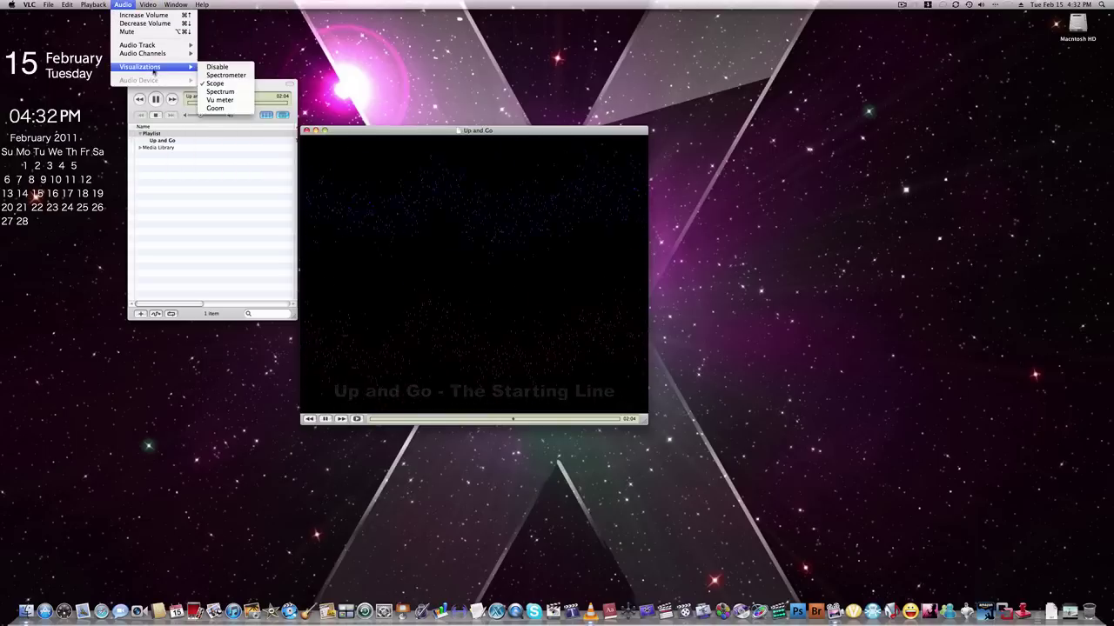
left_click(245, 103)
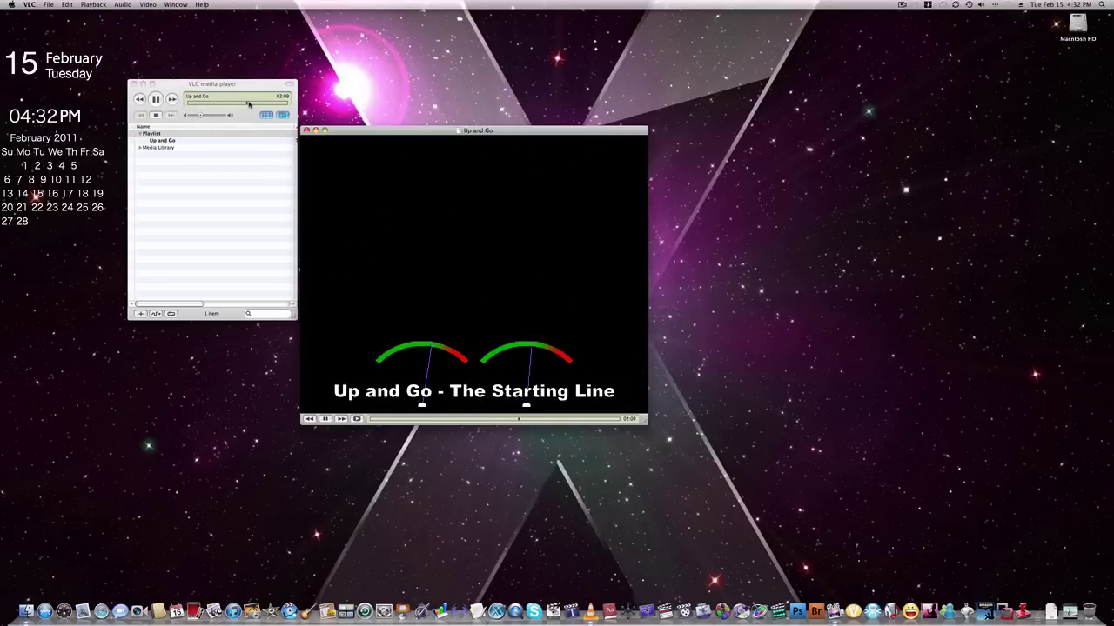
- Close the visualization window and remove Up and Go from the playlist
left_click(306, 130)
left_click(94, 5)
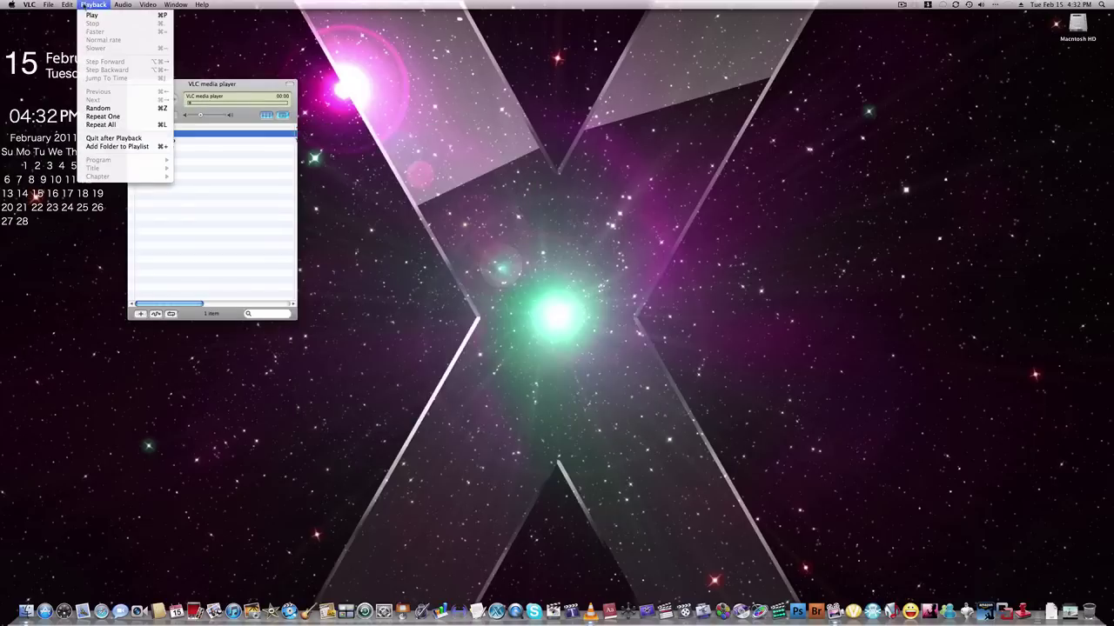
mouse_move(50, 5)
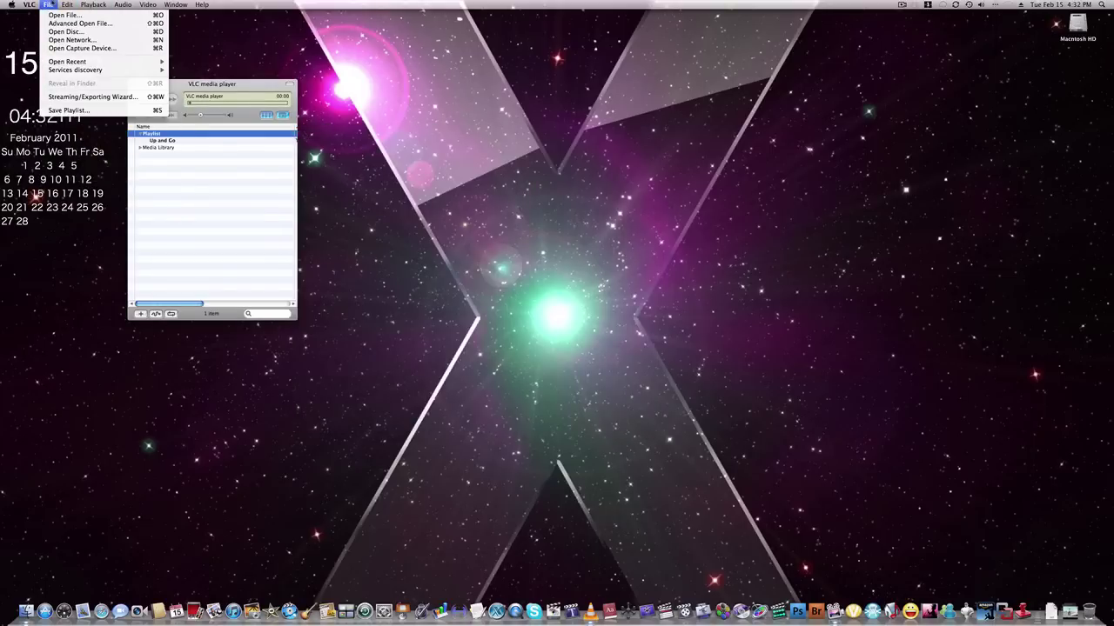
left_click(219, 198)
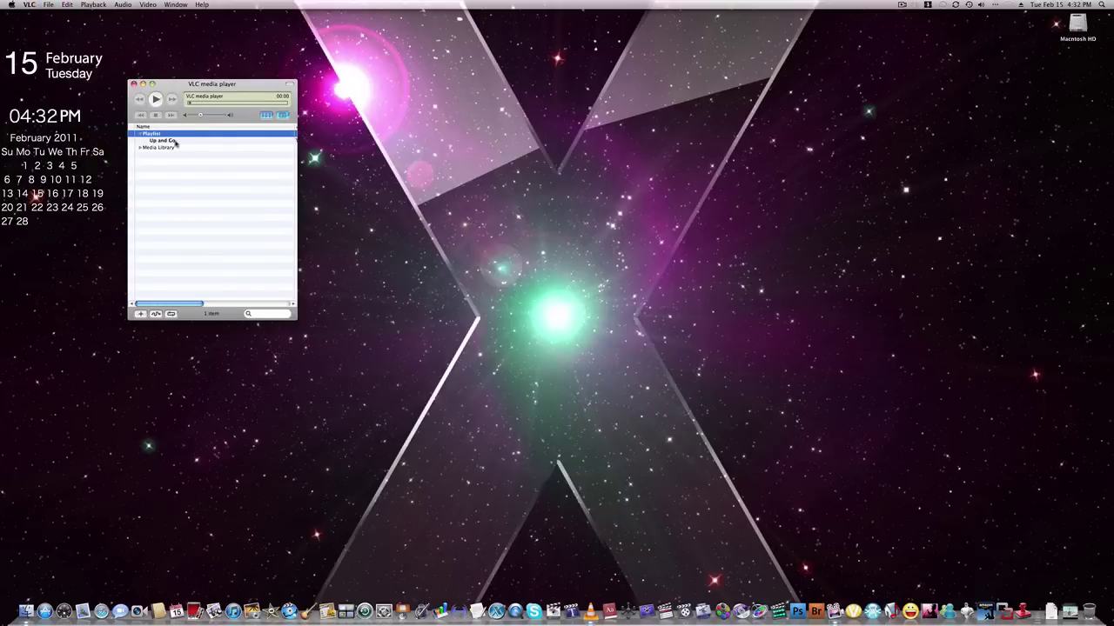
key("Delete")
- Bring up the advanced open dialog, copy the YouTube video address from Safari's history, and return to VLC
left_click(49, 5)
left_click(79, 23)
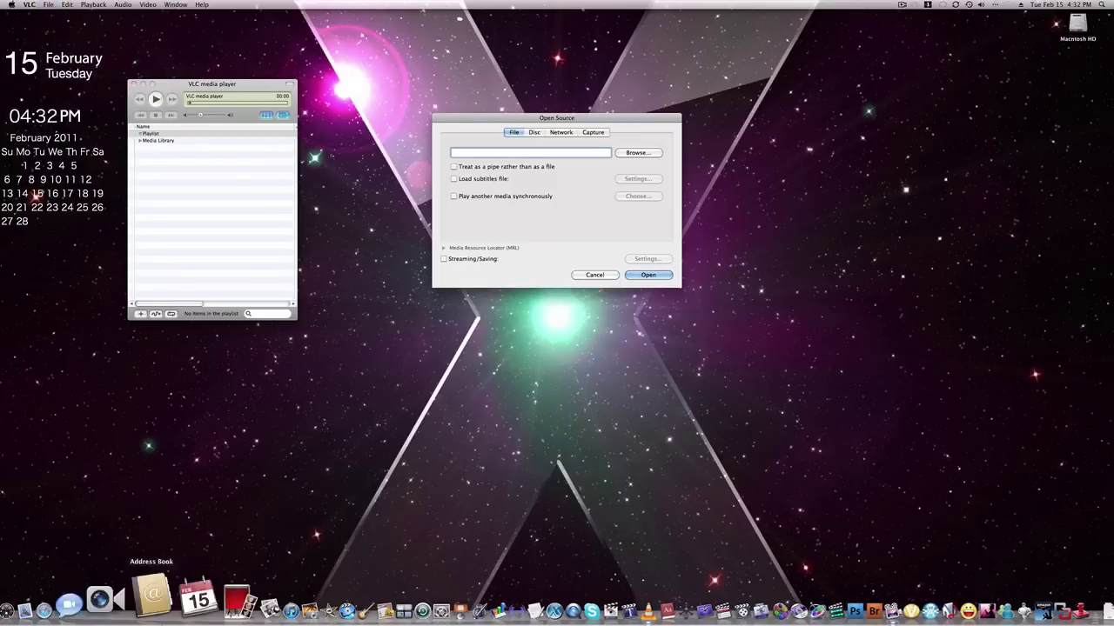
left_click(102, 598)
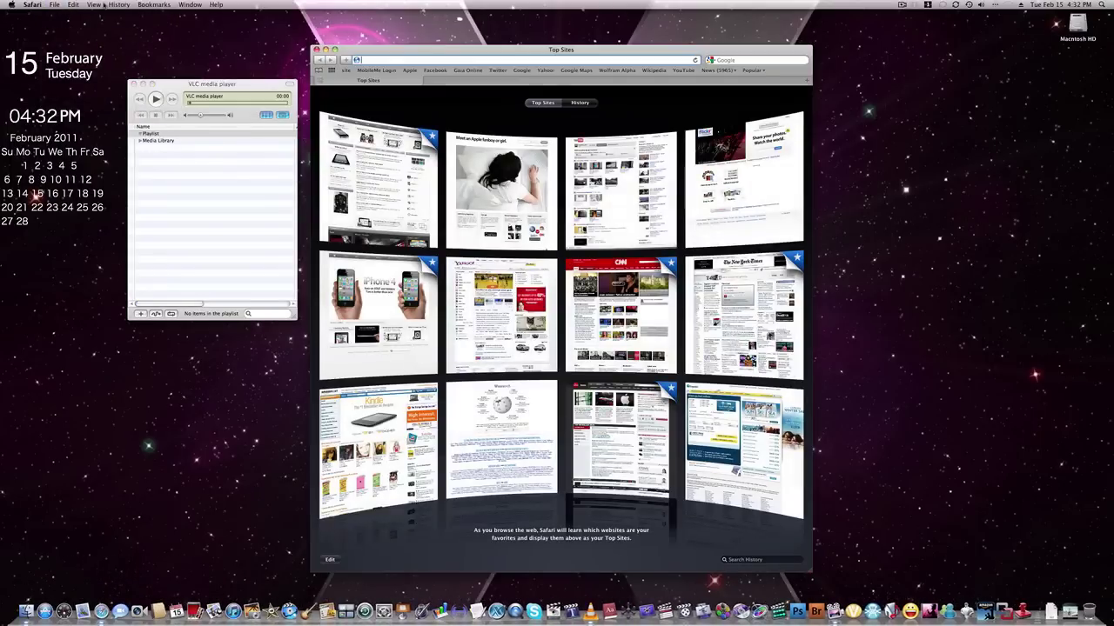
left_click(119, 4)
left_click(177, 99)
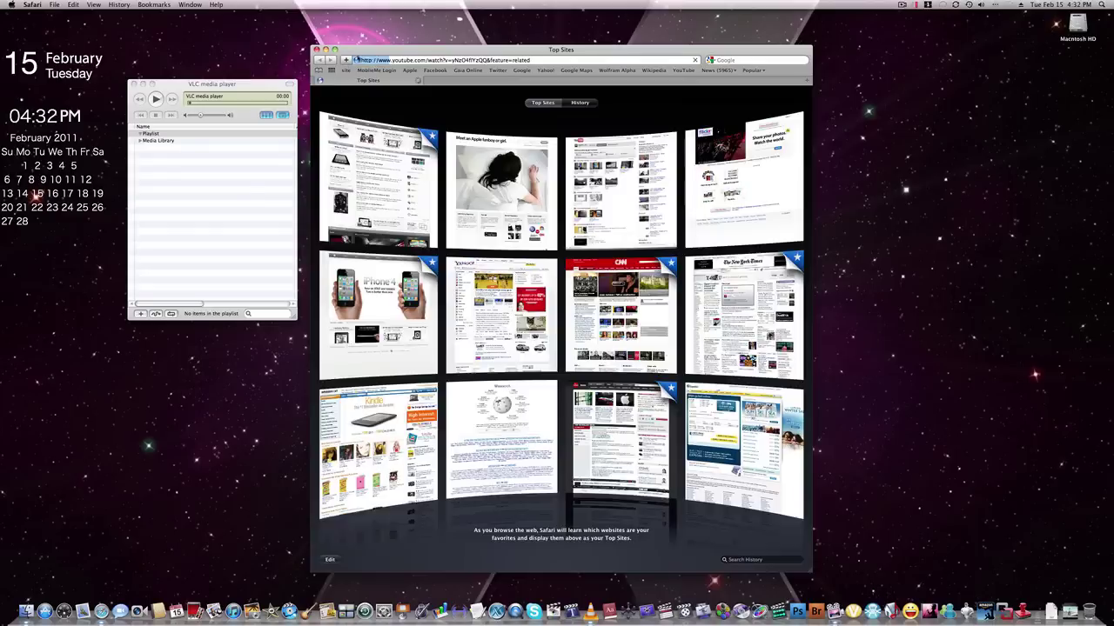
key("super+c")
key("super+h")
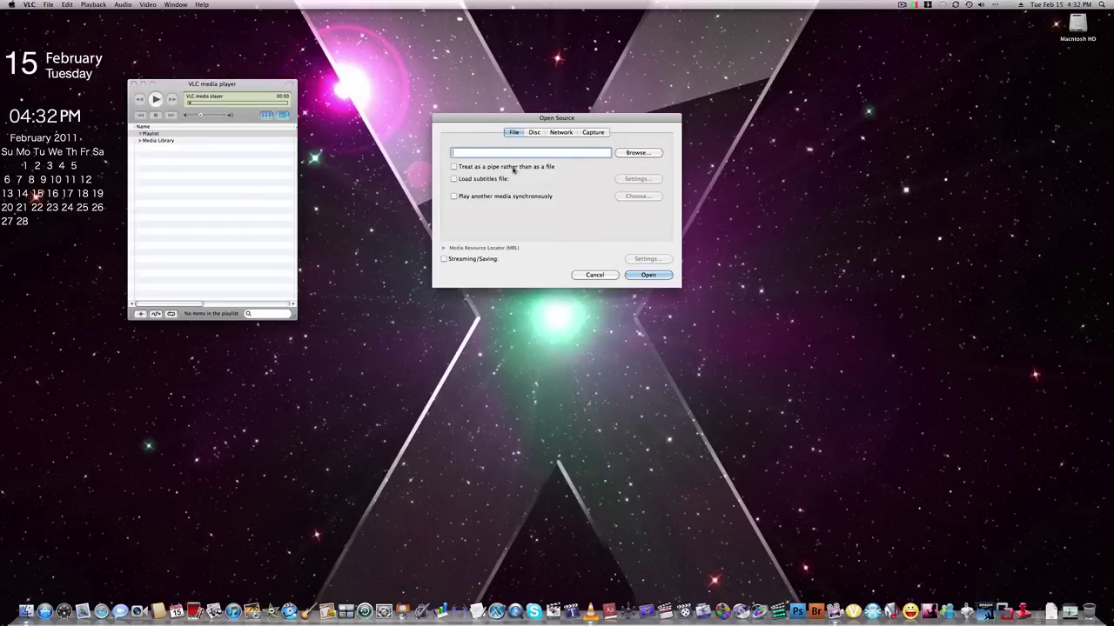
- Open the copied YouTube address as the media source and play the Jet Boat on Lake Mead video
key("super+v")
key("Return")
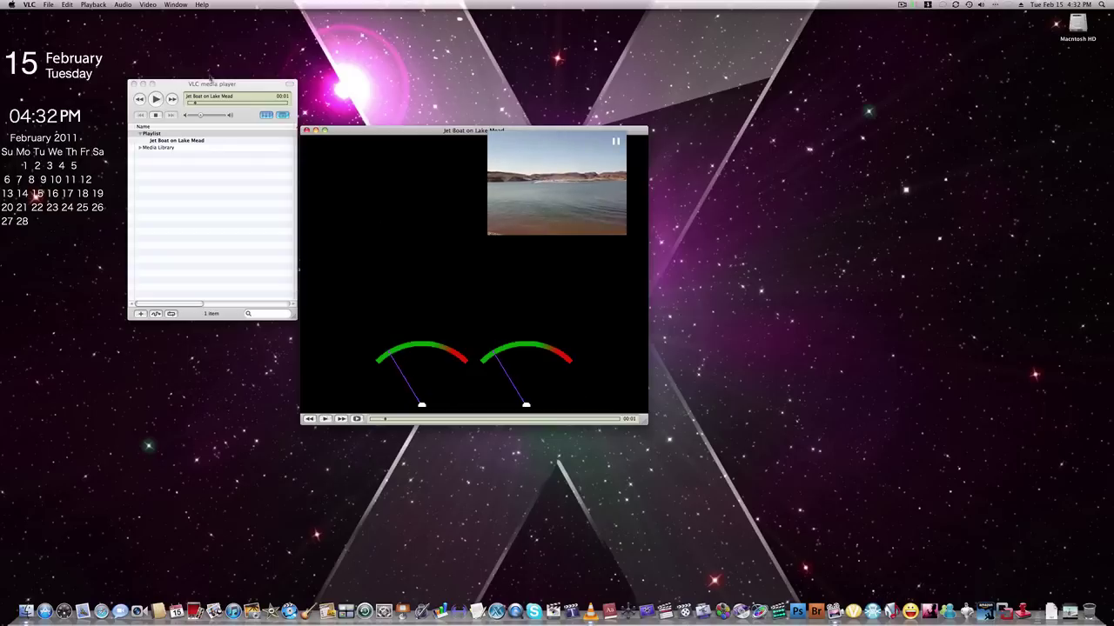
left_click(101, 4)
mouse_move(122, 5)
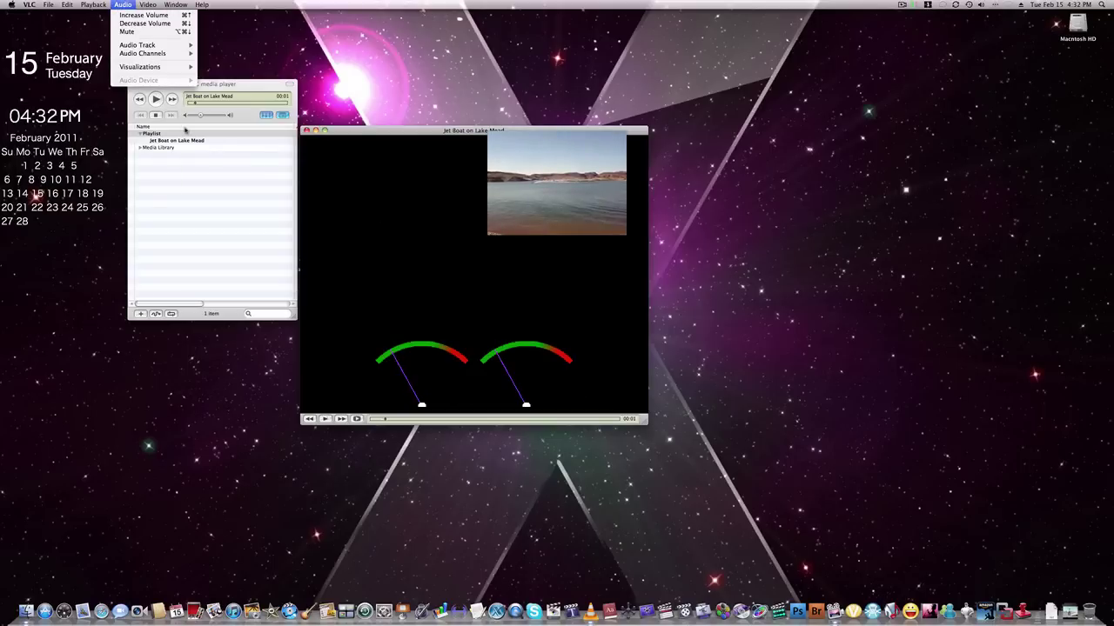
left_click(372, 177)
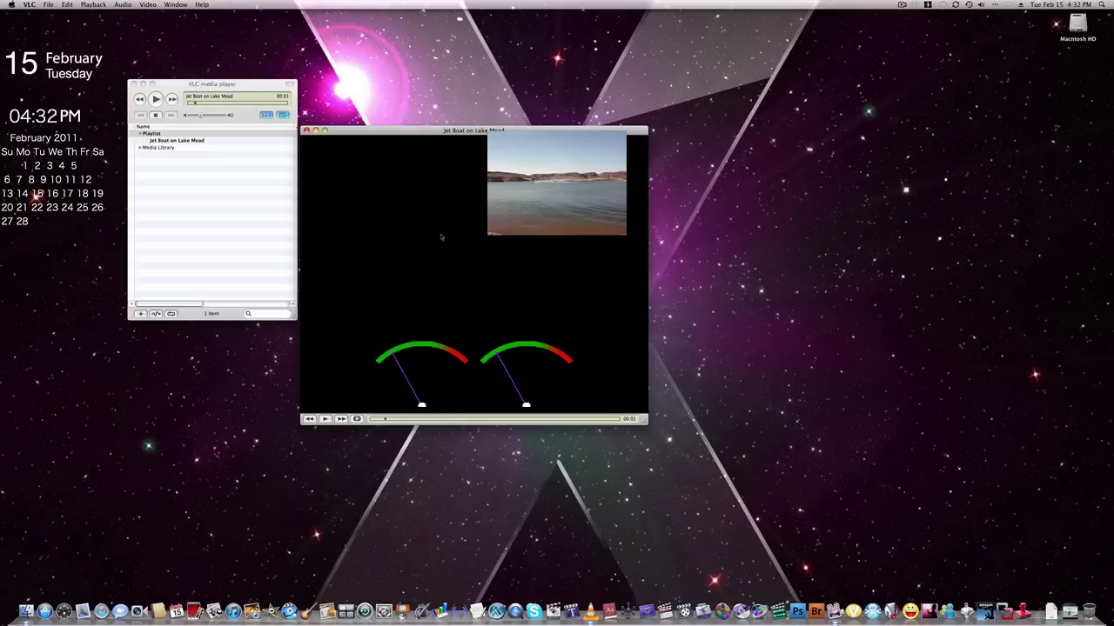
key("space")
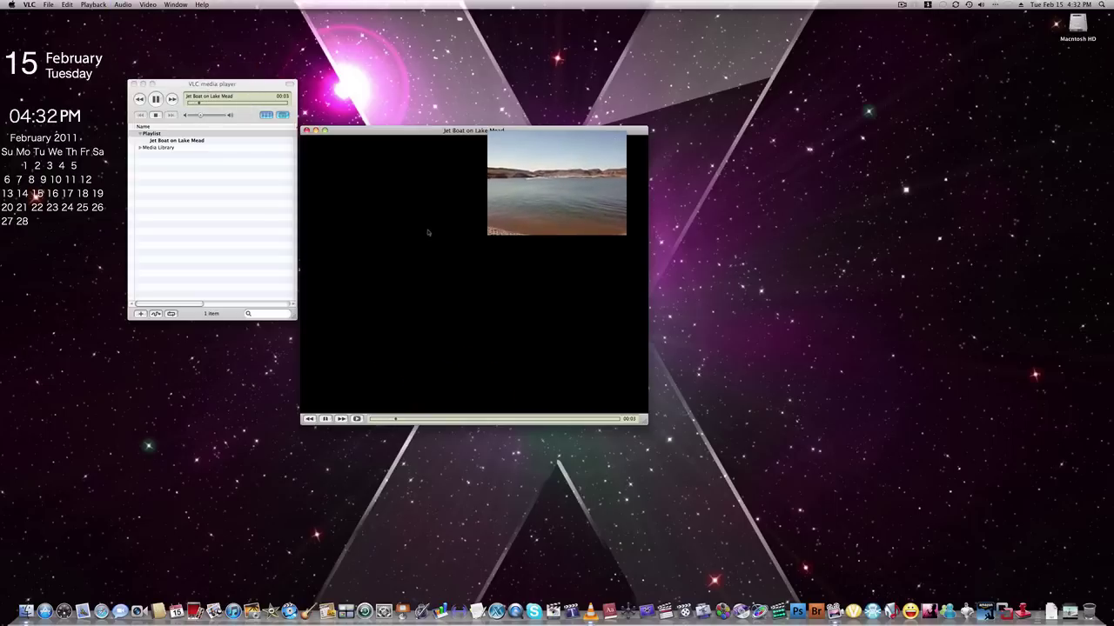
- Show the video in full screen and skip it forward to about 00:17
double_click(428, 232)
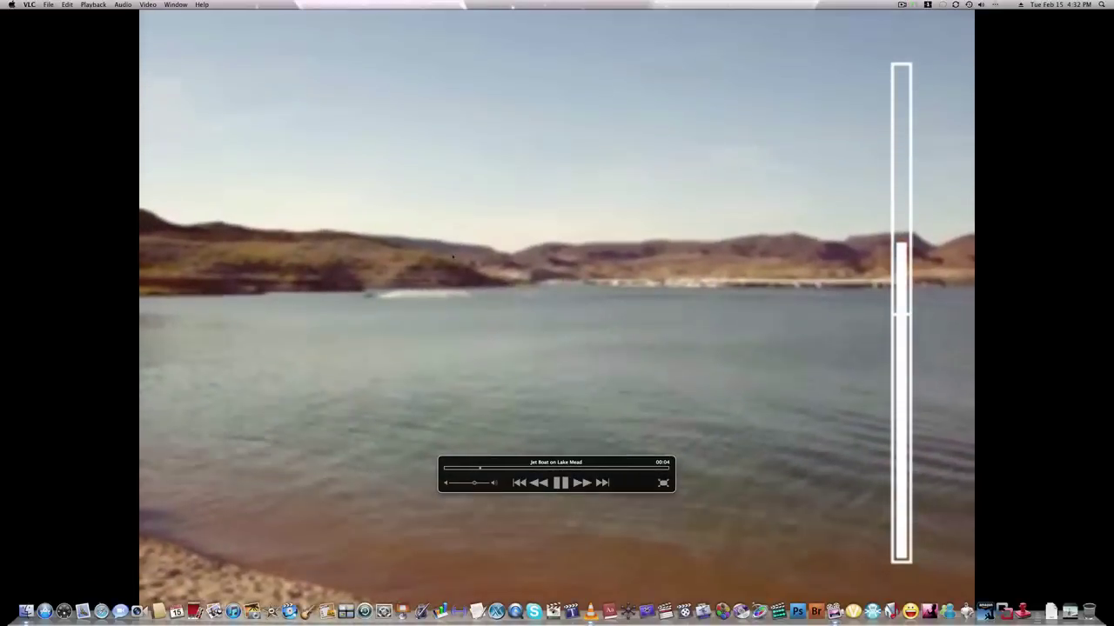
key("Right")
key("Right")
key("Right")
key("Right")
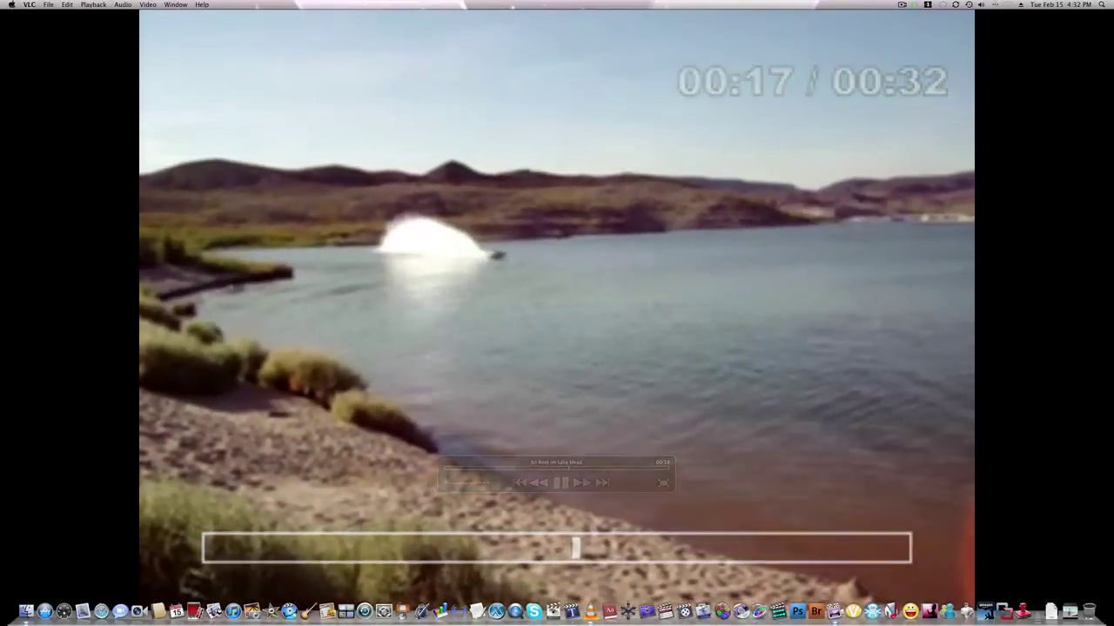
- Raise the system volume one level and lower the player's own volume by three levels
key("XF86AudioRaiseVolume")
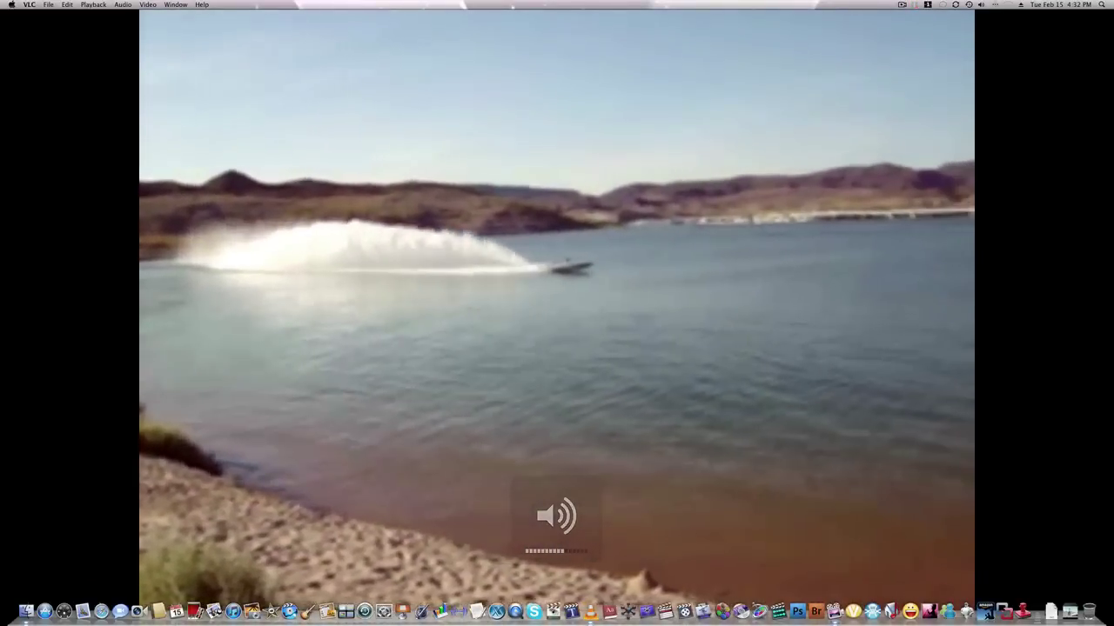
mouse_move(450, 252)
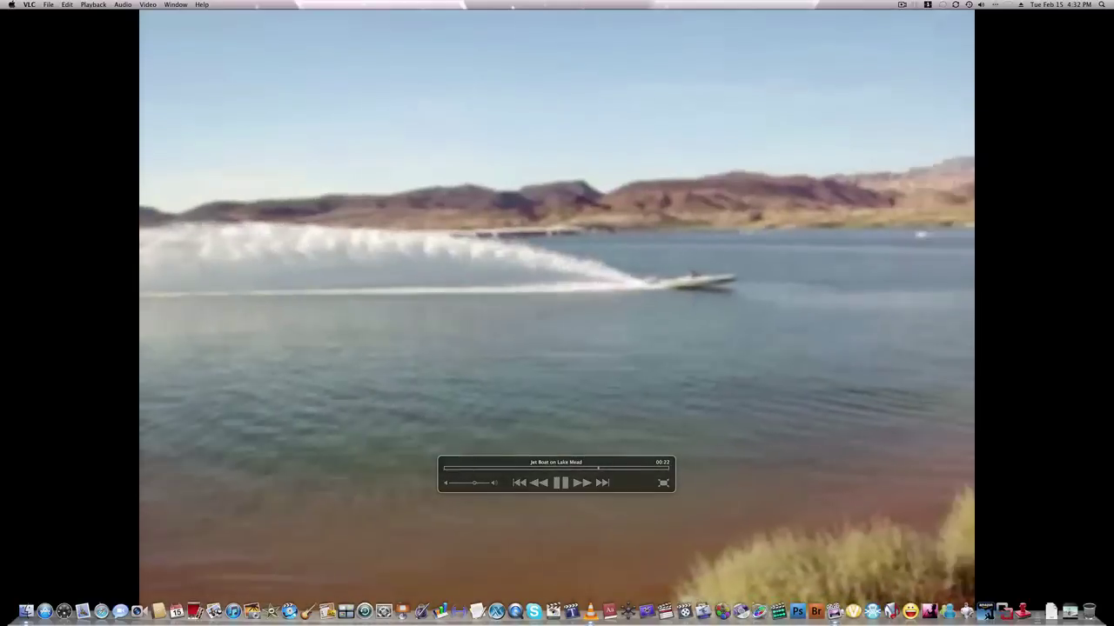
key("super+Down")
key("super+Down")
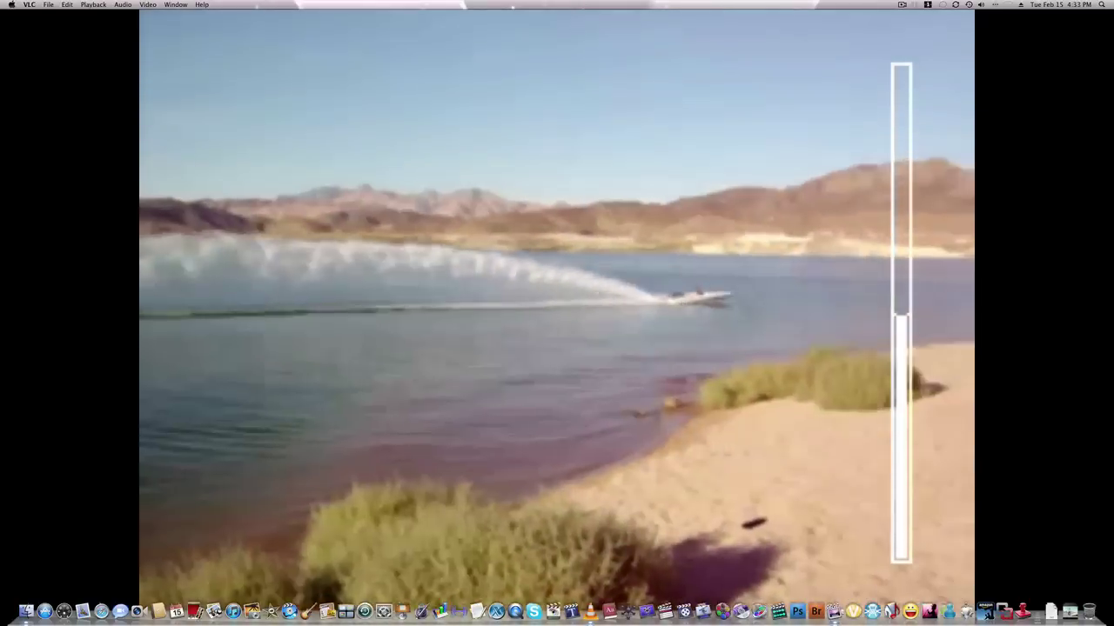
key("super+Down")
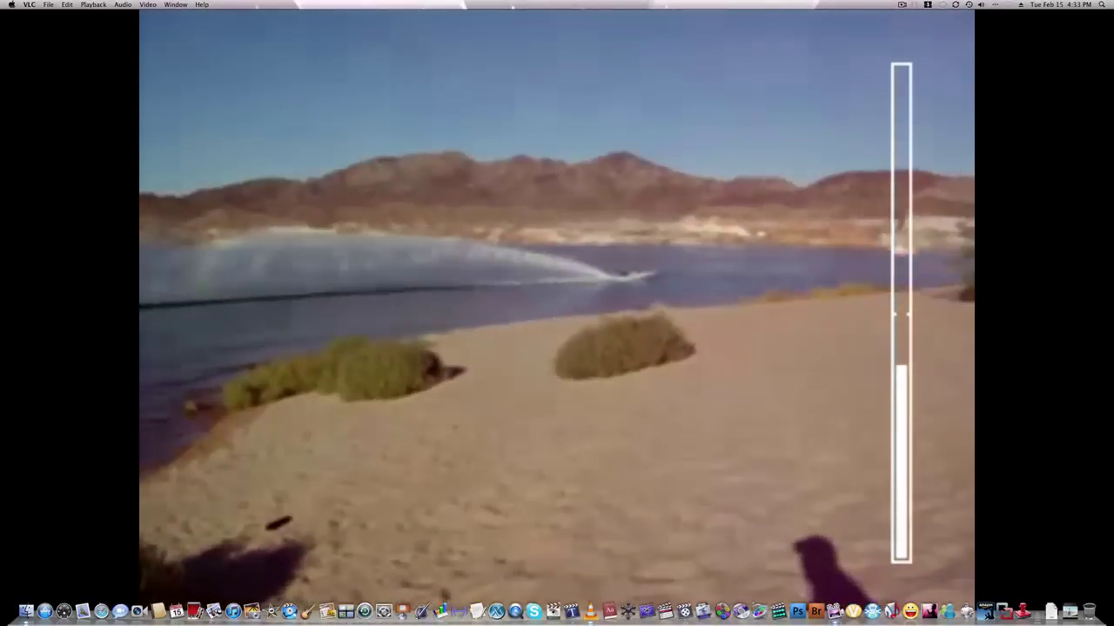
- Exit full screen, pause the video, and return to the playlist window
mouse_move(524, 195)
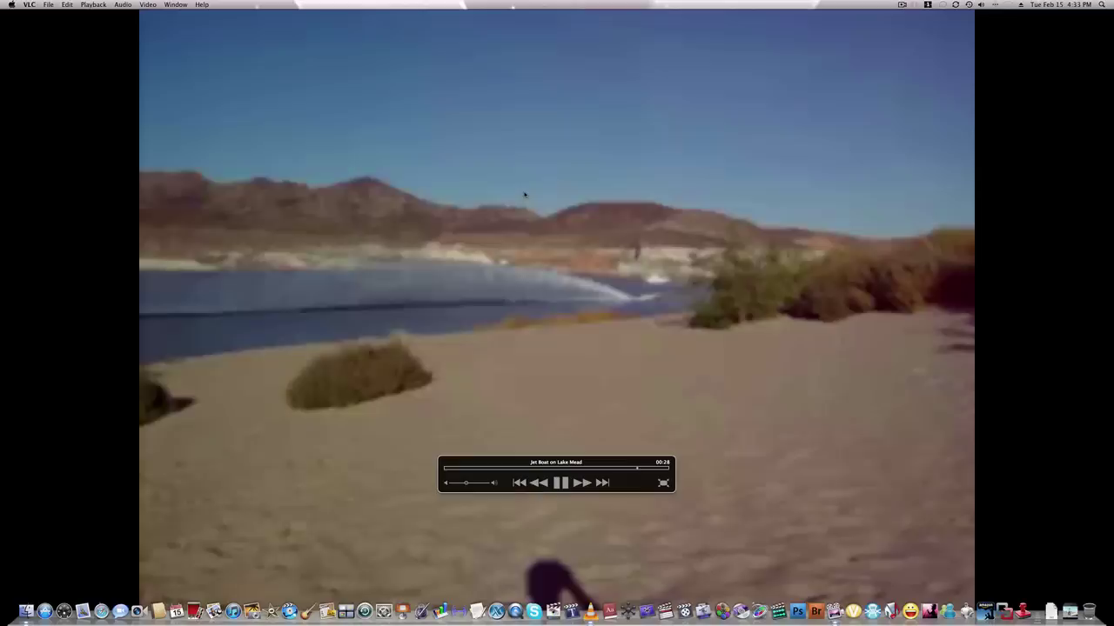
key("super+f")
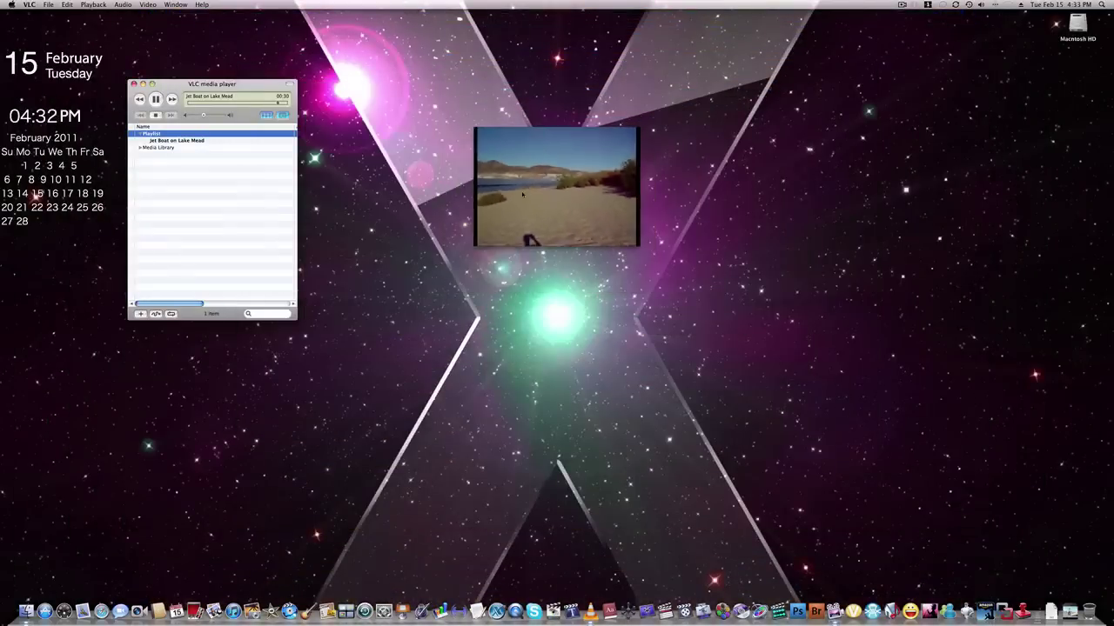
left_click(519, 158)
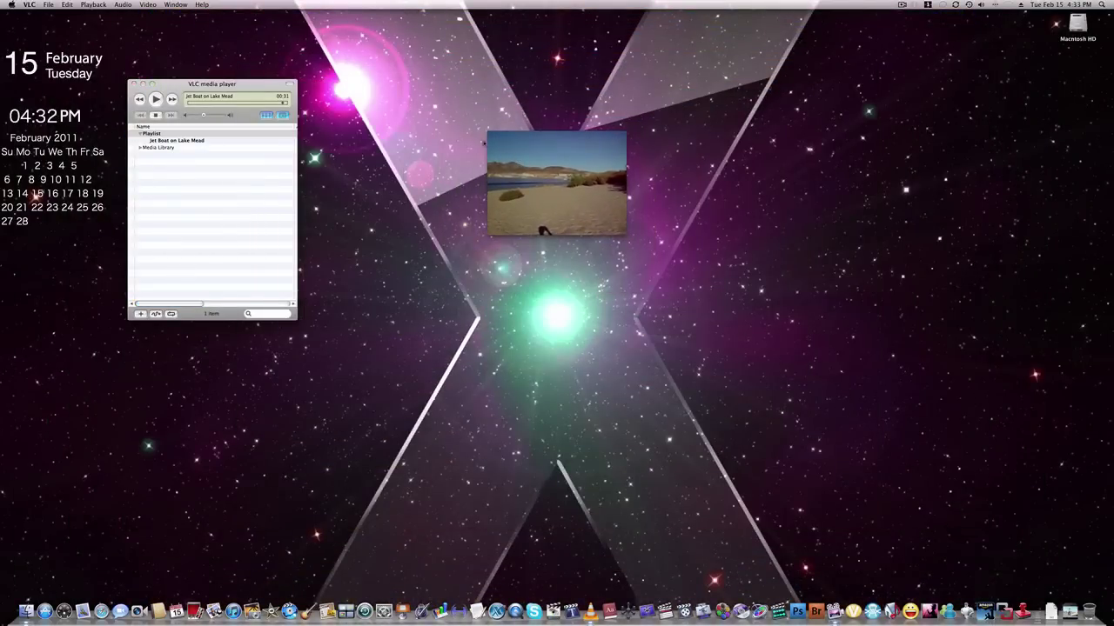
left_click(231, 182)
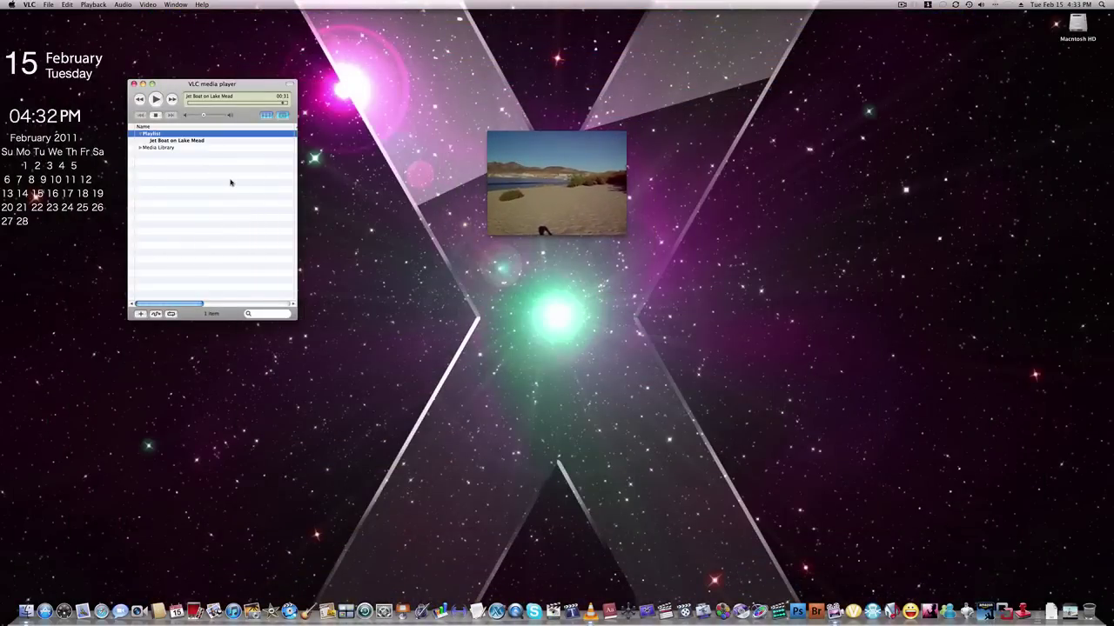
- Remove the Jet Boat on Lake Mead video from the playlist
key("BackSpace")
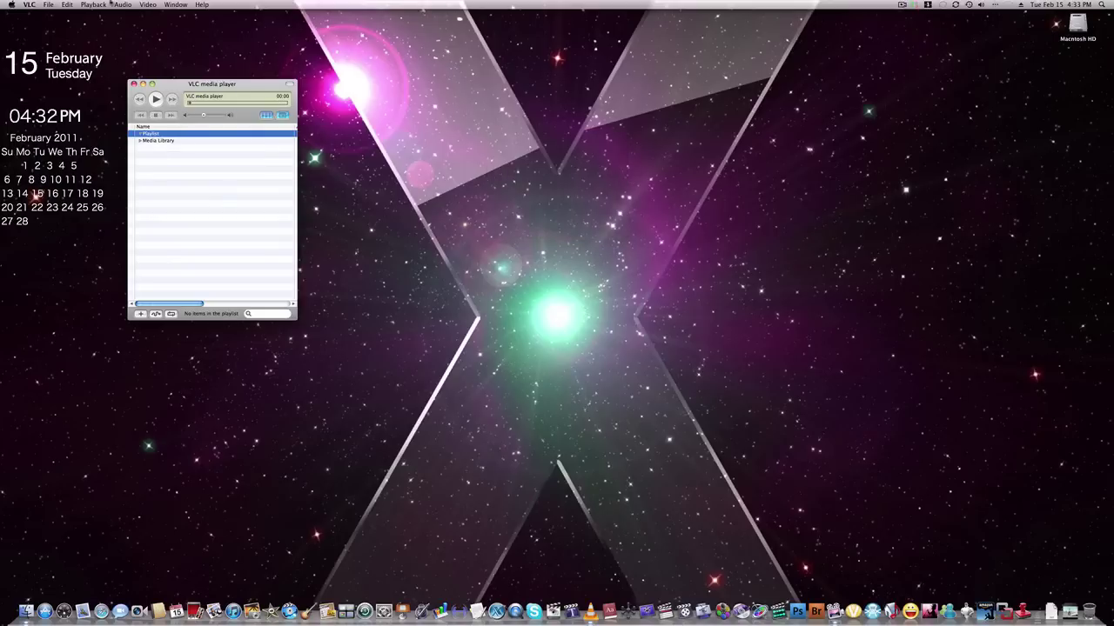
left_click(148, 6)
mouse_move(123, 5)
mouse_move(49, 5)
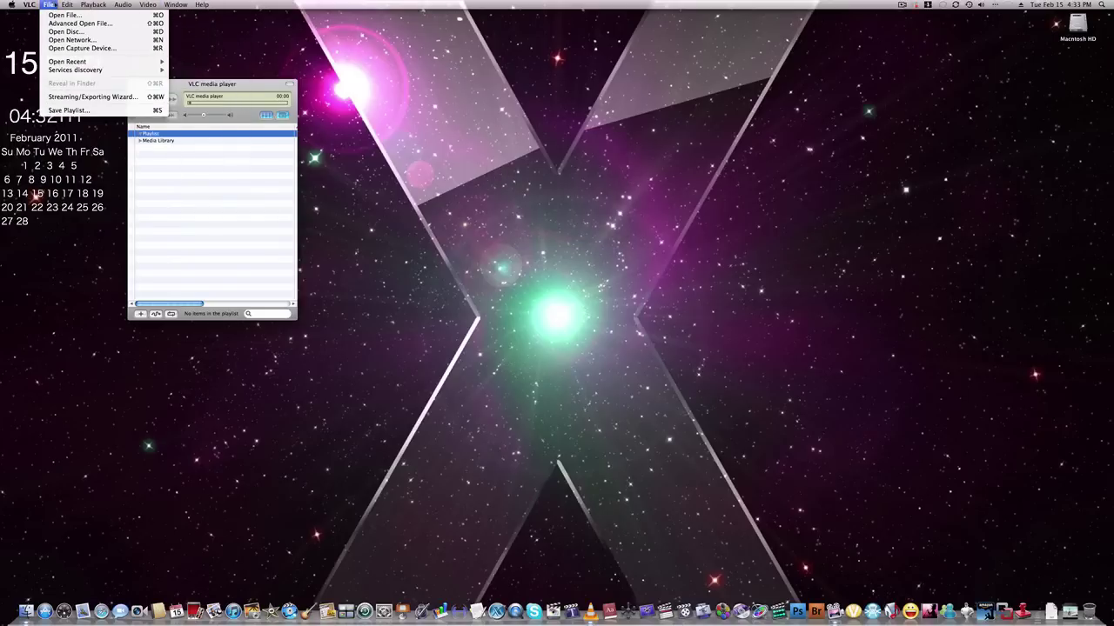
- Review the Video, Subtitles & OSD, Input & Codecs and Hotkeys preferences, and close them without saving
left_click(70, 41)
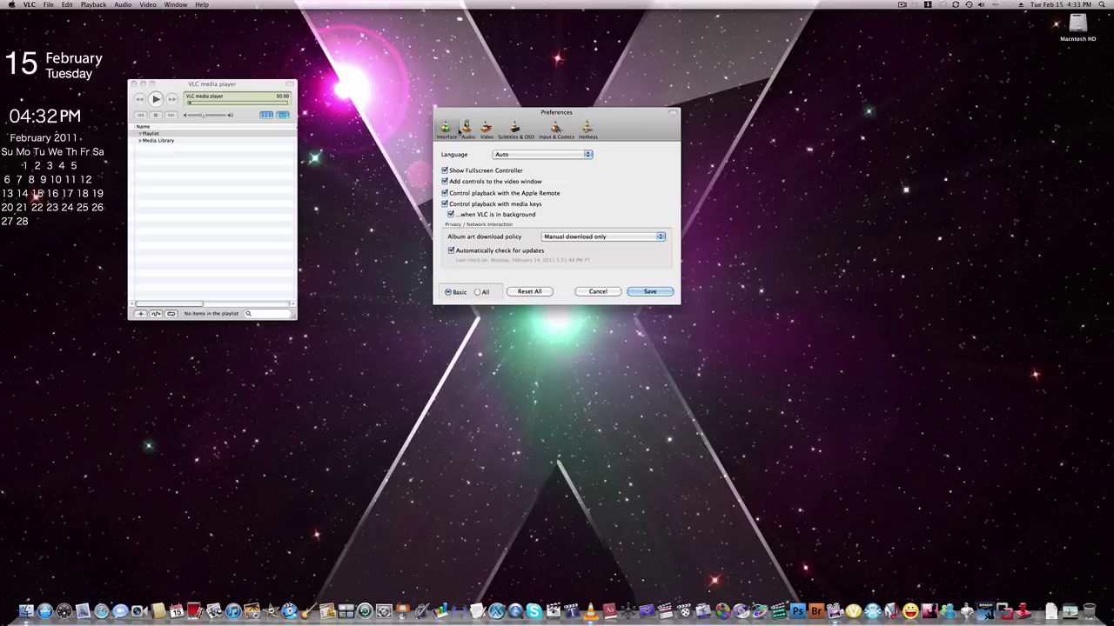
left_click(486, 128)
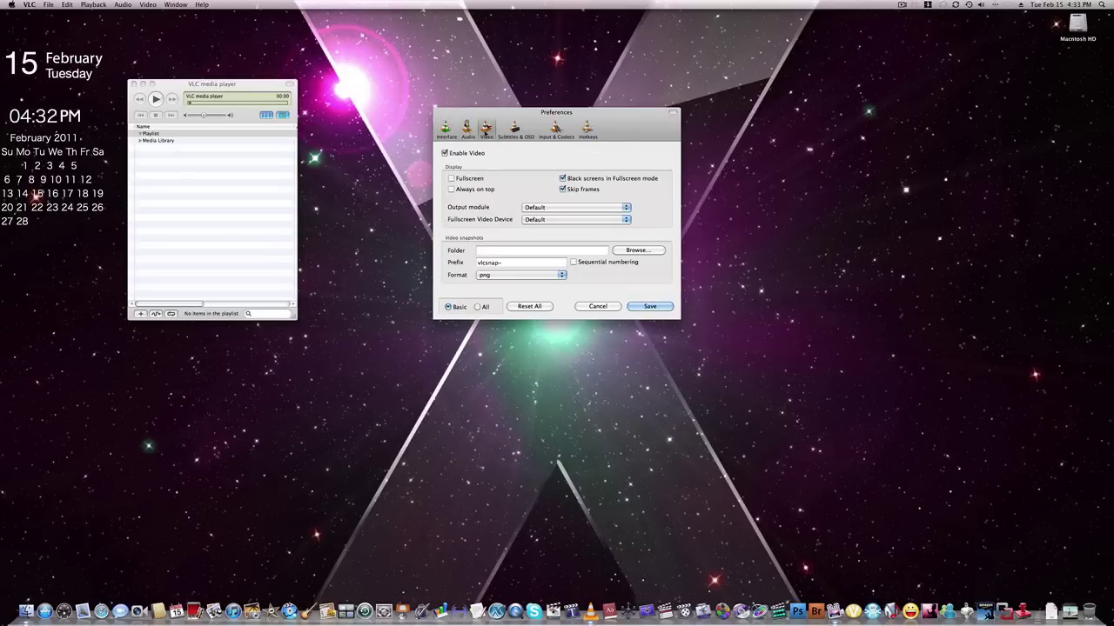
left_click(515, 129)
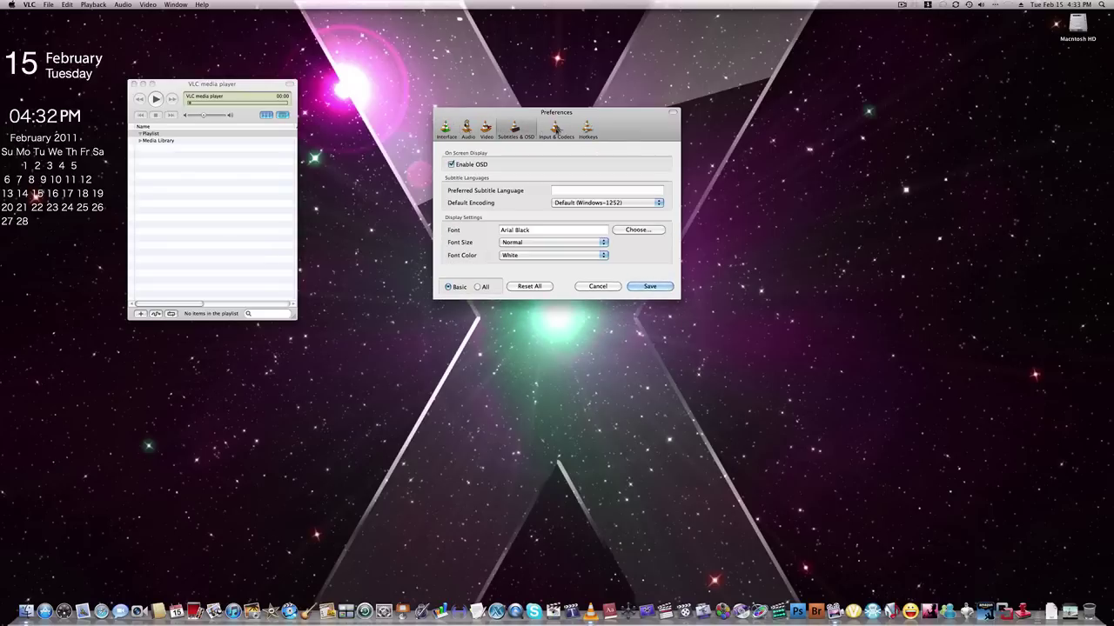
left_click(557, 129)
left_click(587, 129)
scroll(557, 214, "down", 5)
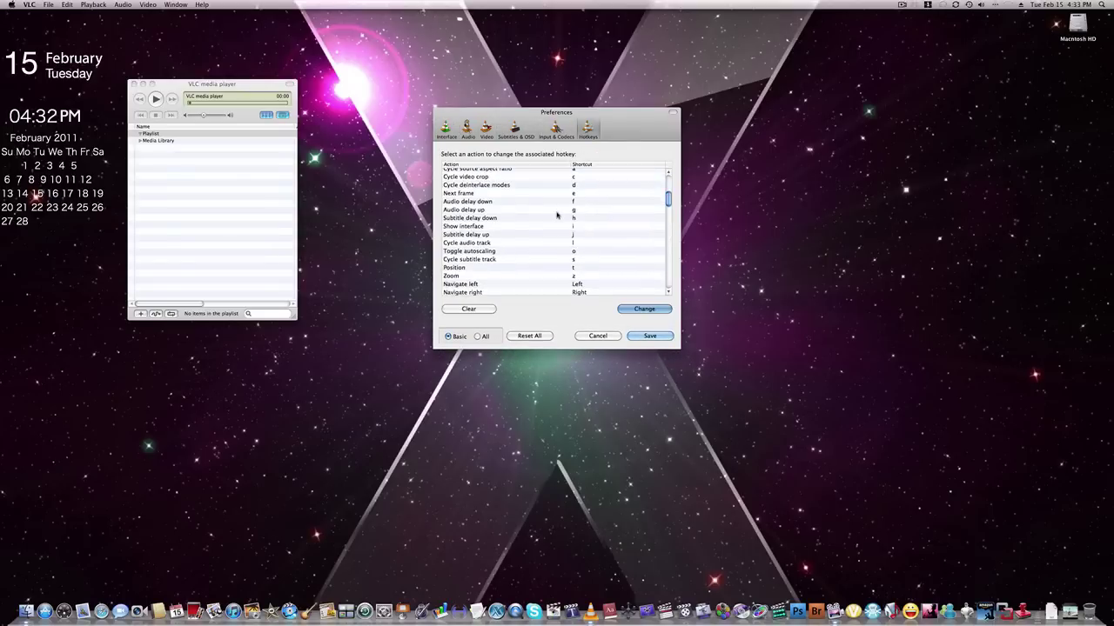
scroll(557, 214, "down", 3)
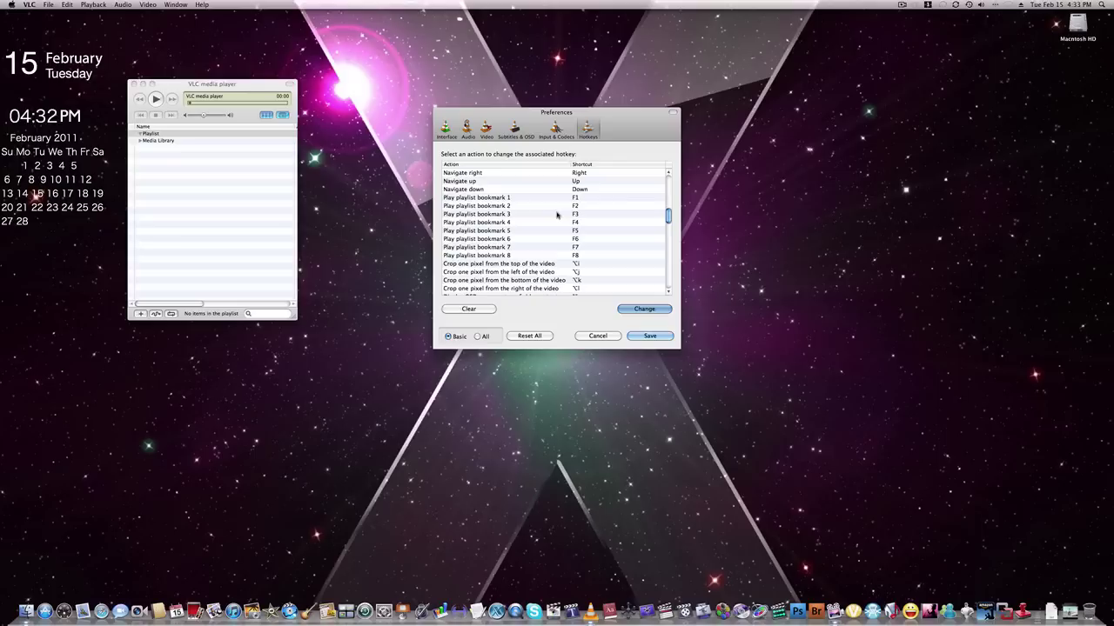
scroll(557, 218, "down", 10)
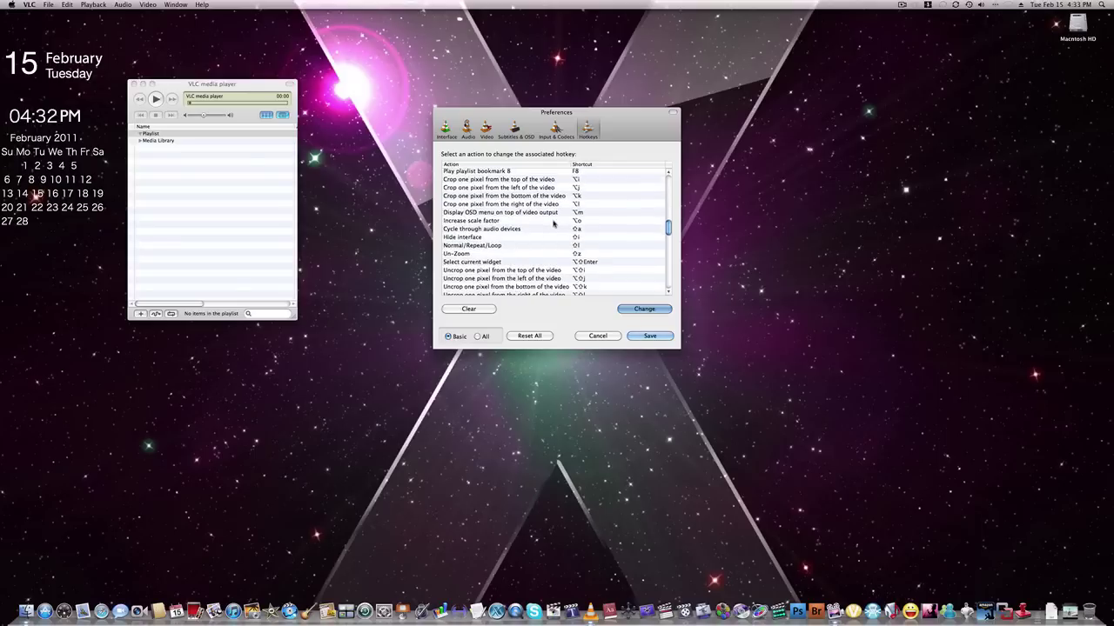
scroll(553, 238, "up", 5)
left_click(591, 336)
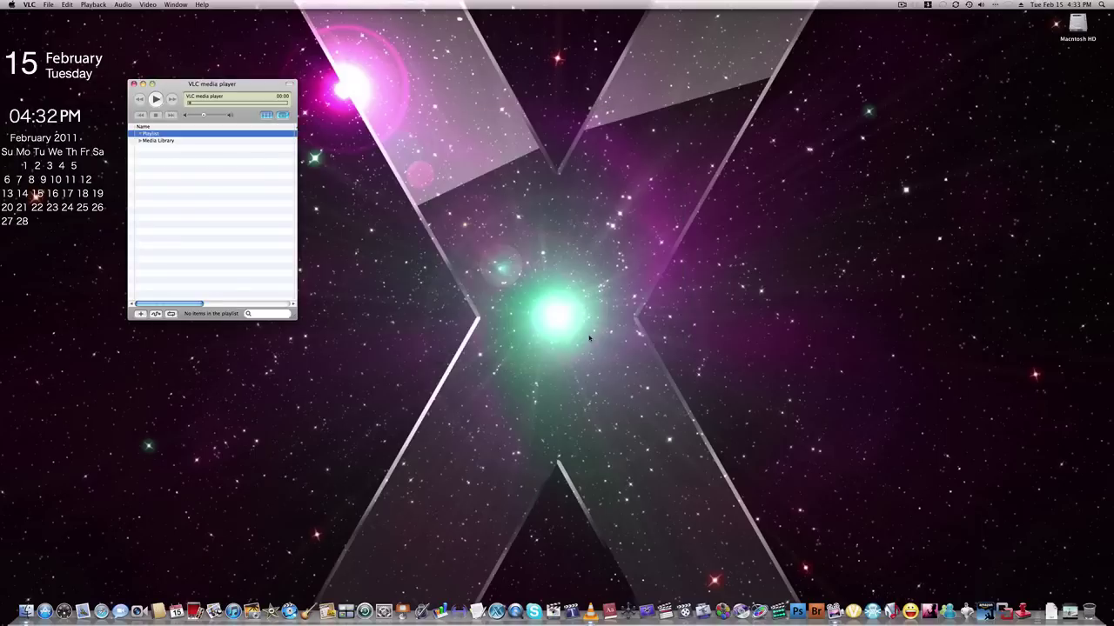
left_click(65, 4)
mouse_move(87, 4)
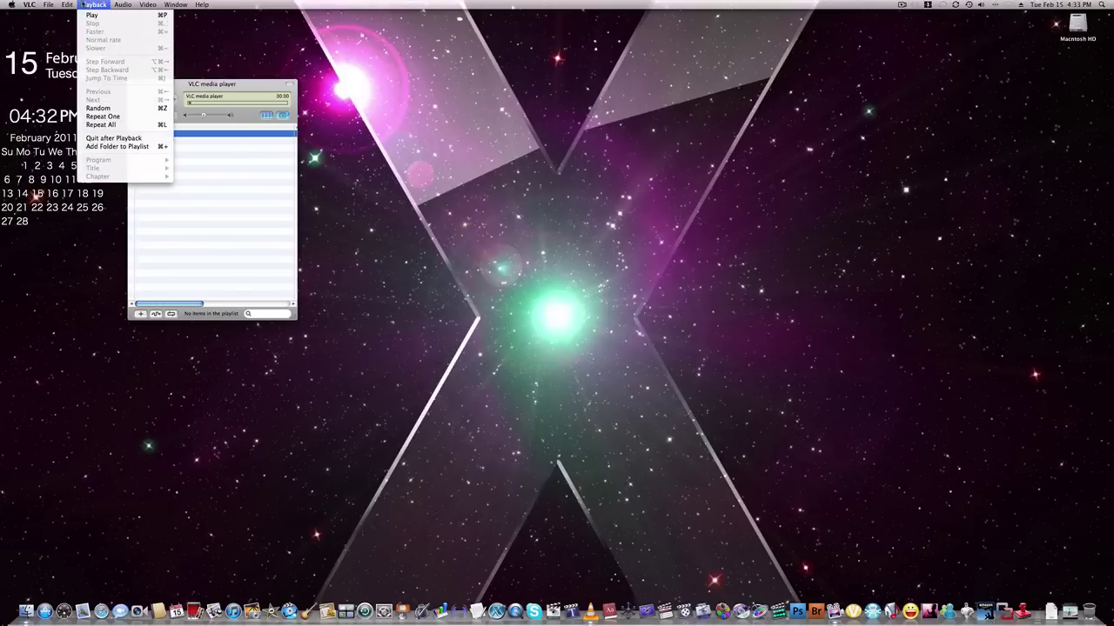
mouse_move(47, 5)
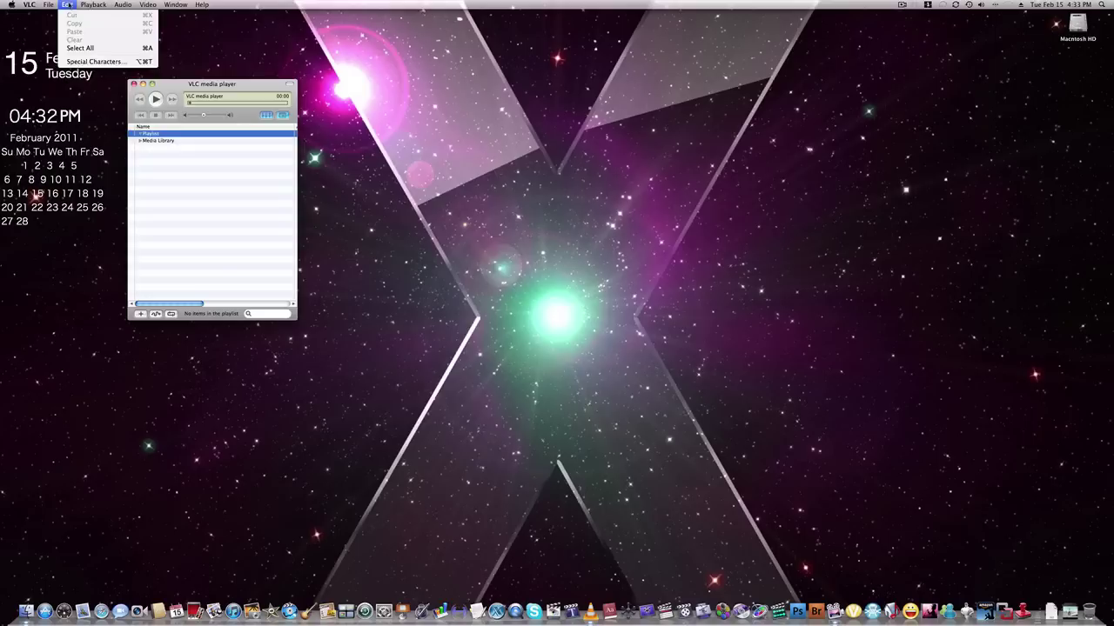
mouse_move(123, 5)
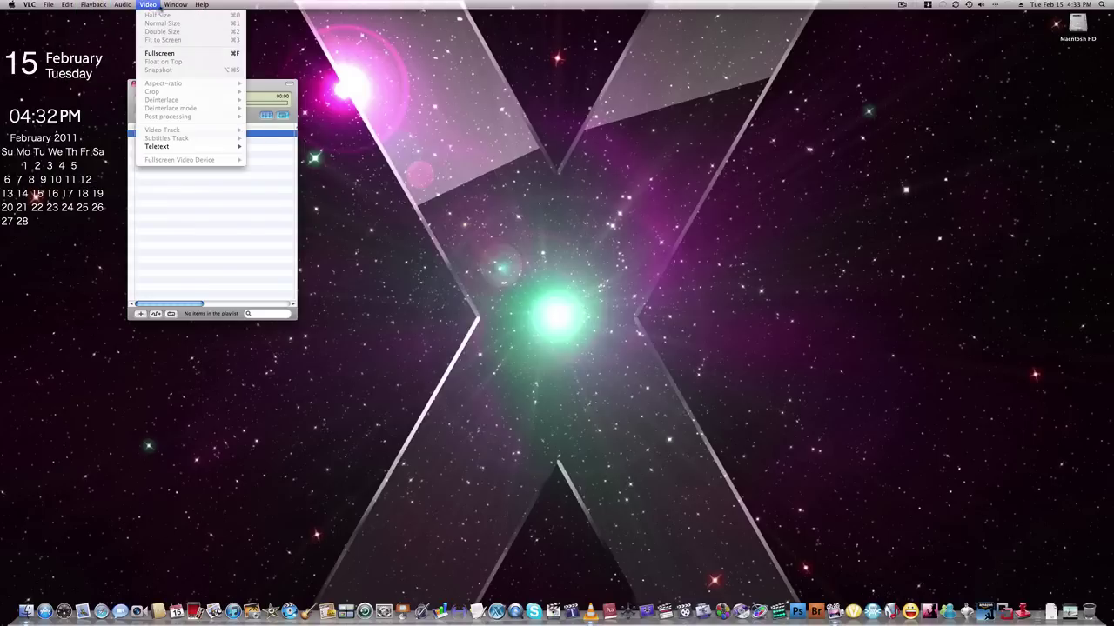
- Open the extended controls, look through the Adjust Image, Video Filter and Audio Filter settings, and close the window
mouse_move(176, 5)
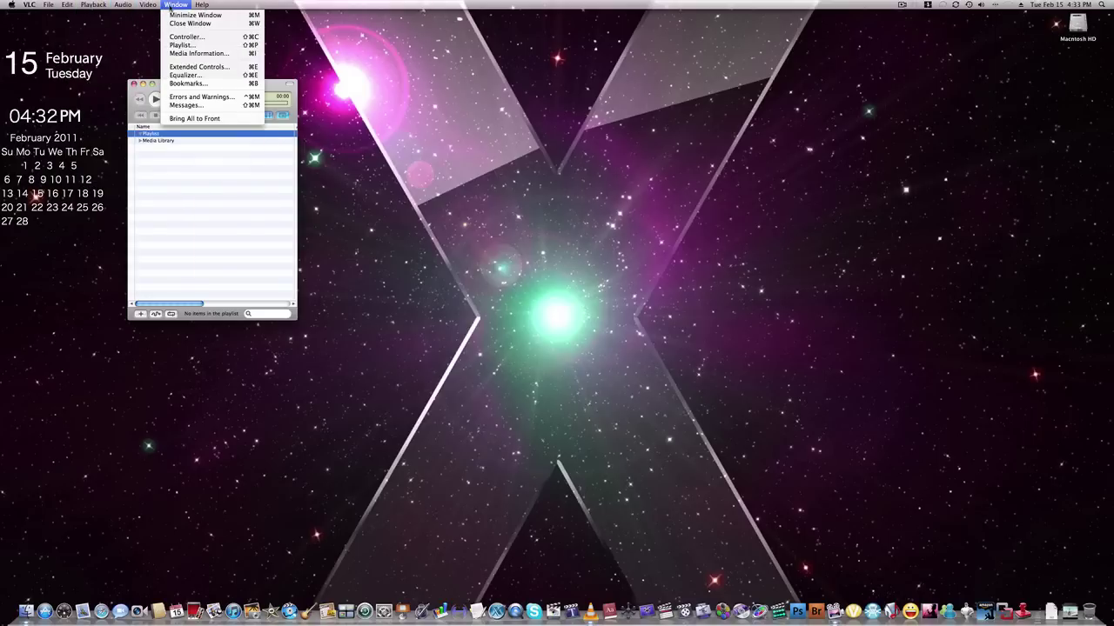
left_click(190, 68)
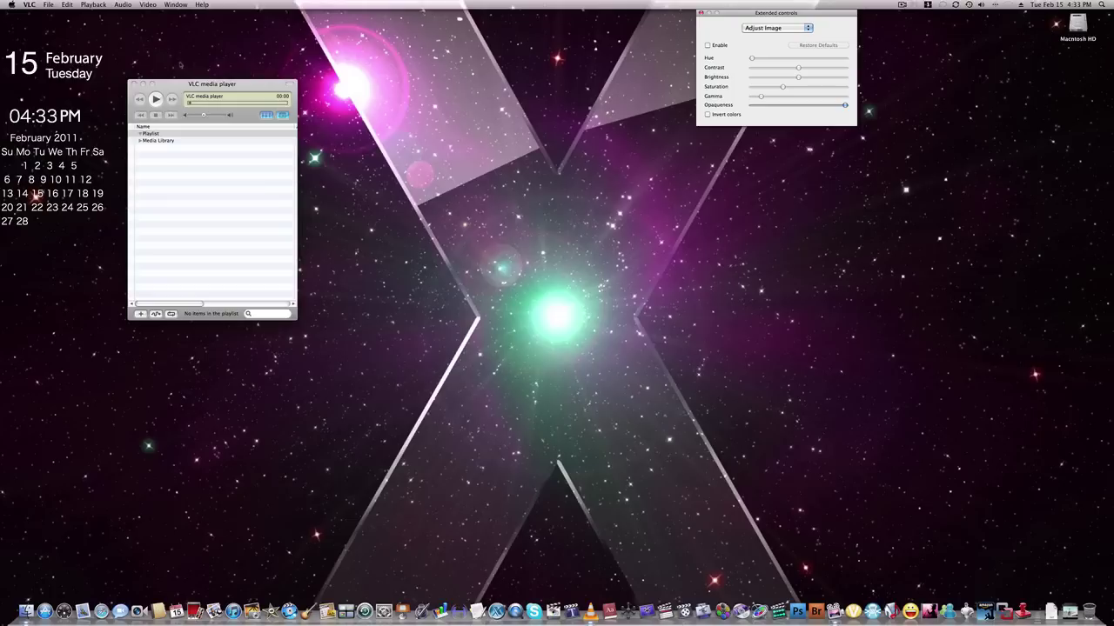
left_click(771, 28)
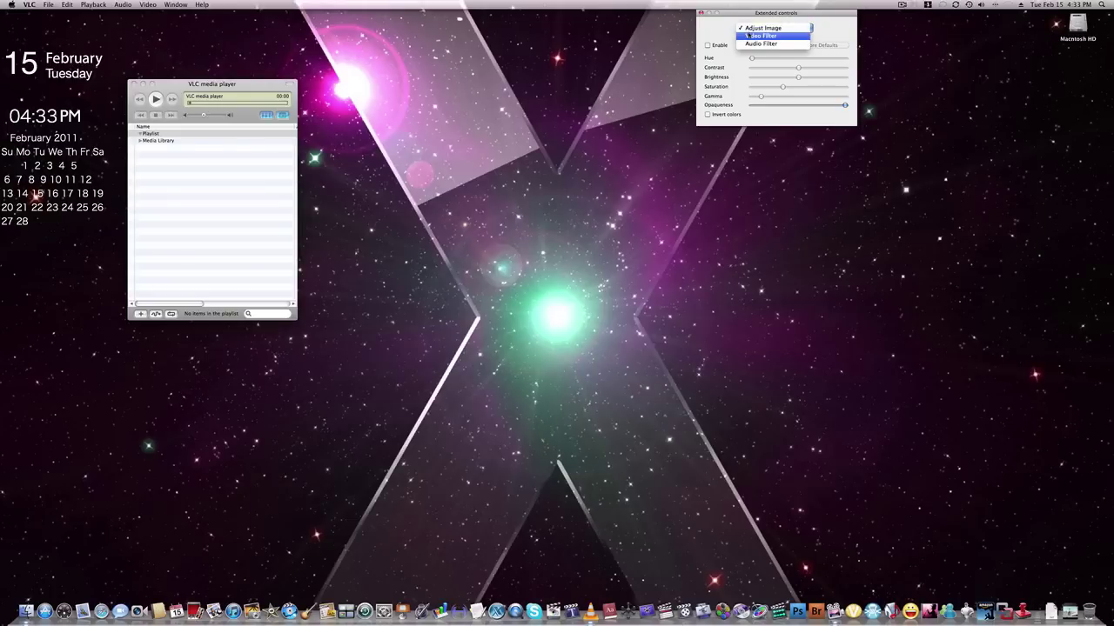
left_click(762, 36)
left_click(761, 29)
left_click(761, 35)
left_click(766, 28)
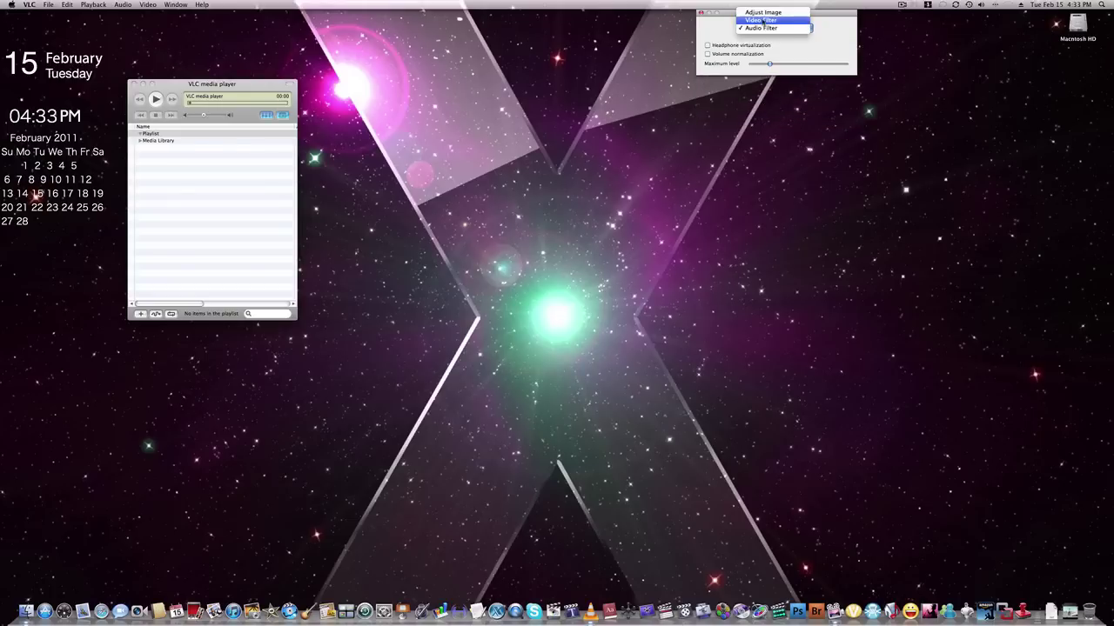
left_click(739, 12)
left_click(700, 12)
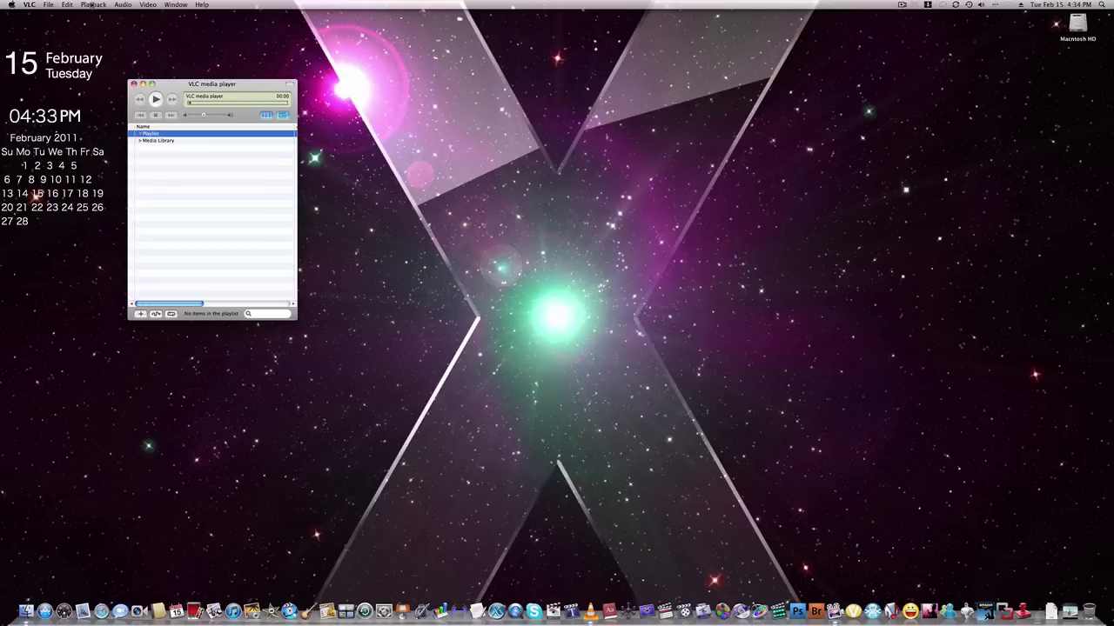
- Hide the media player to return to the desktop
left_click(175, 5)
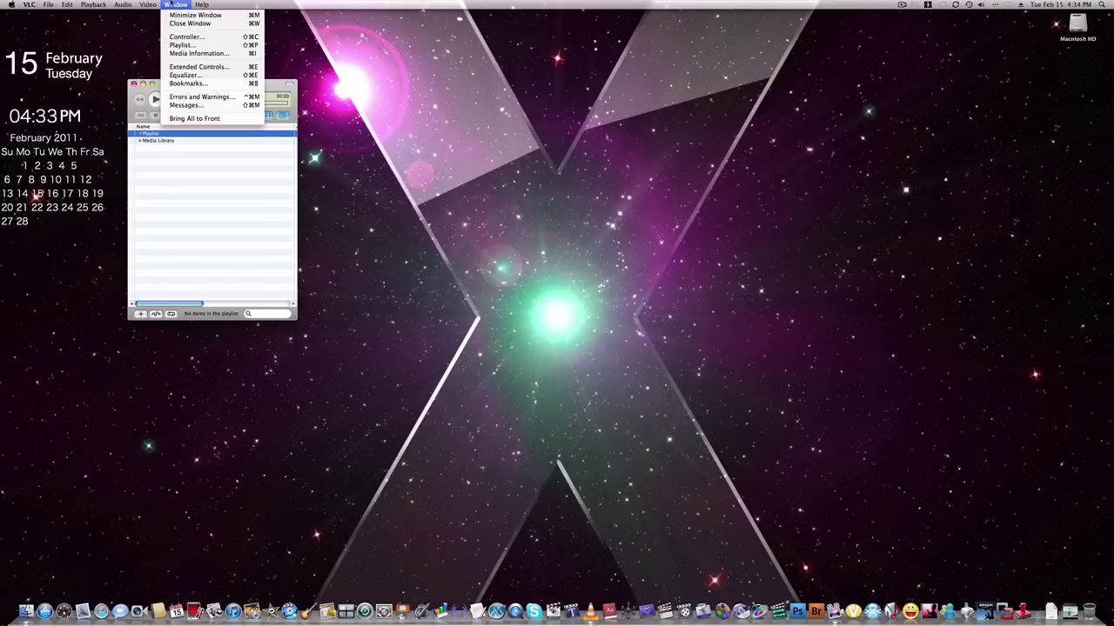
left_click(173, 5)
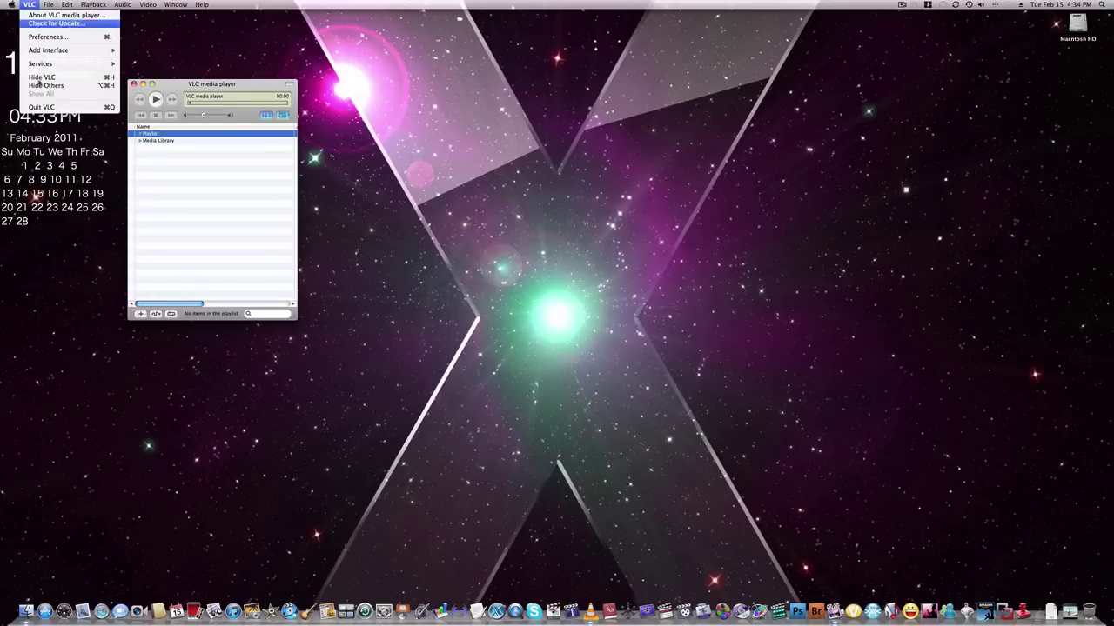
left_click(40, 77)
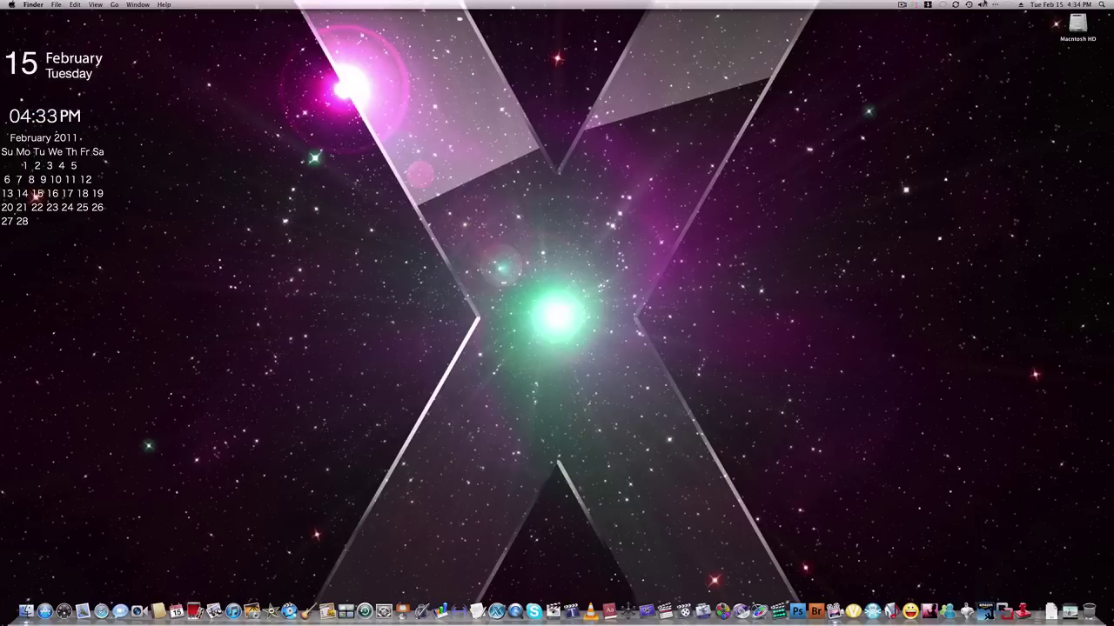